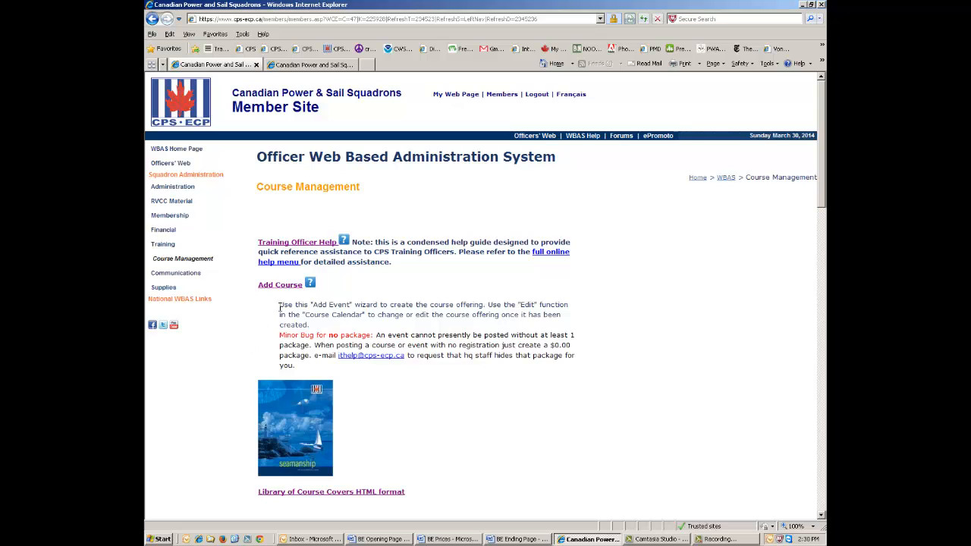
# Start a new course event and check the Boating Essentials price list in Word before returning.
pyautogui.click(288, 287)
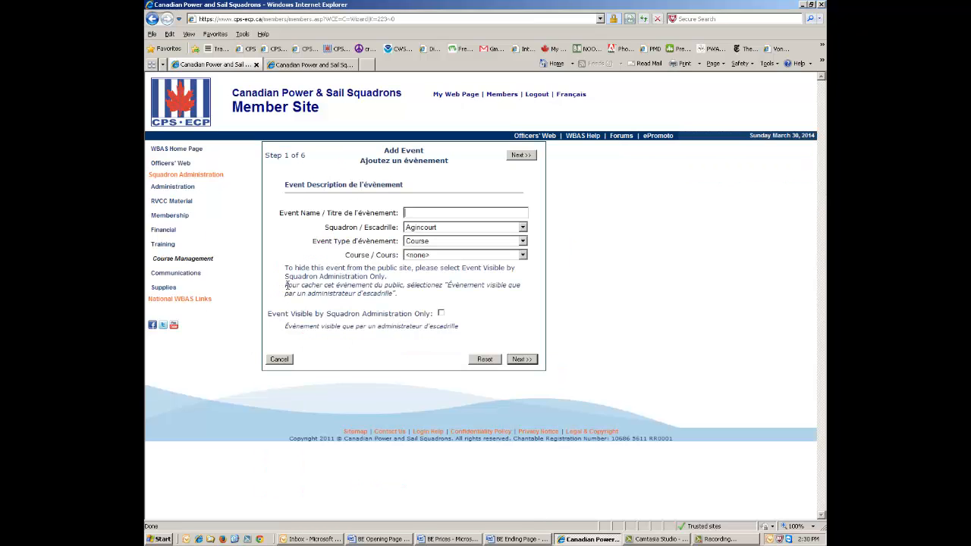
pyautogui.click(435, 539)
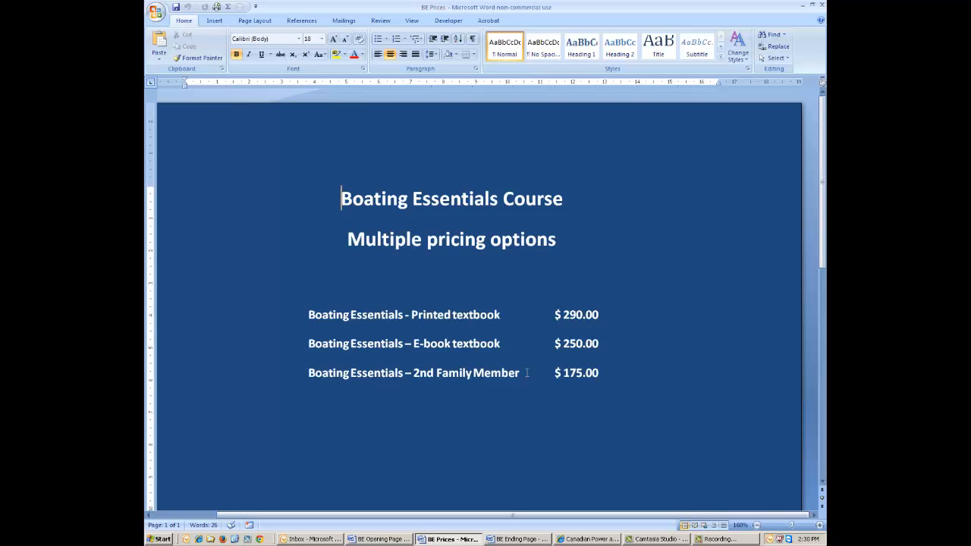
pyautogui.click(580, 540)
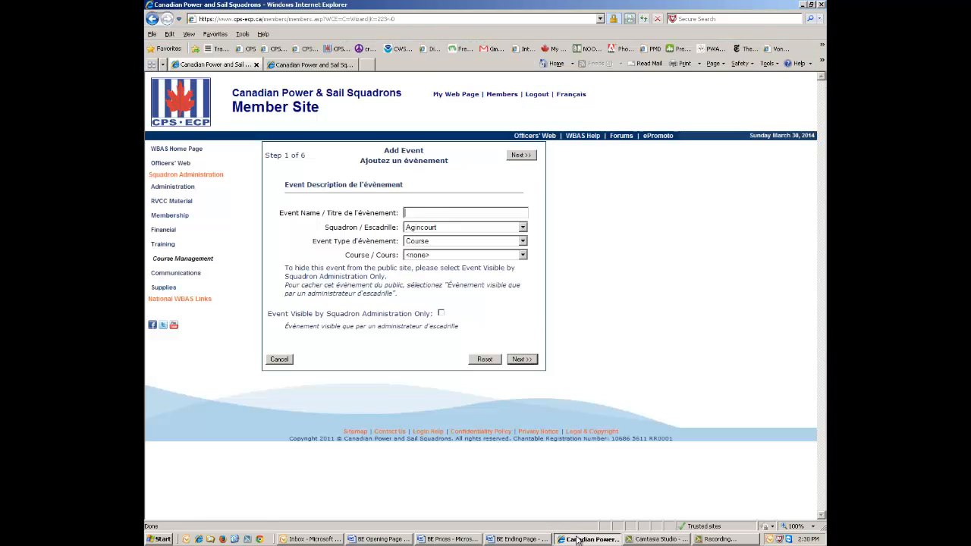
# Name the event 'Boating Essentials Fall 2014', choose course Boating Essentials, visible to squadron administration only.
pyautogui.click(412, 214)
pyautogui.write('Boating Essentials')
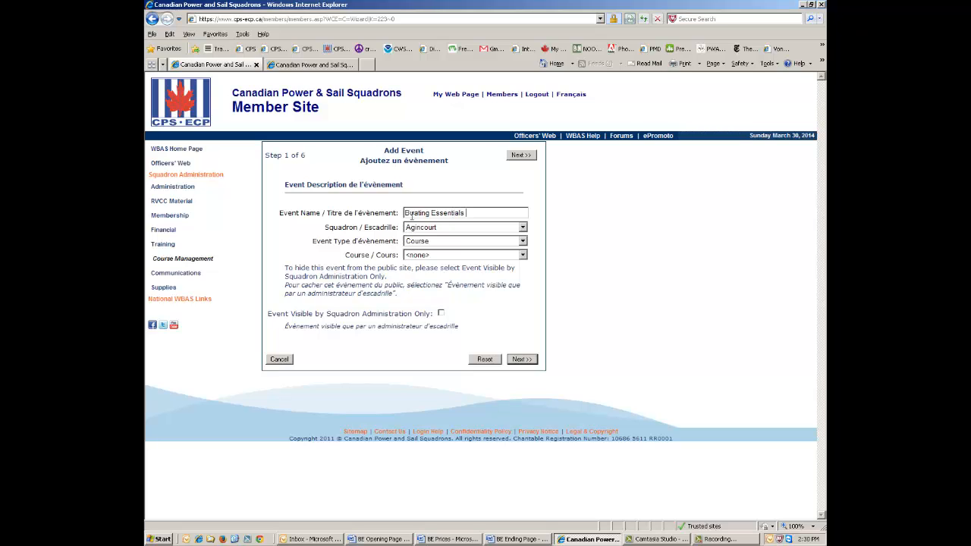
pyautogui.write(' Fall 2014')
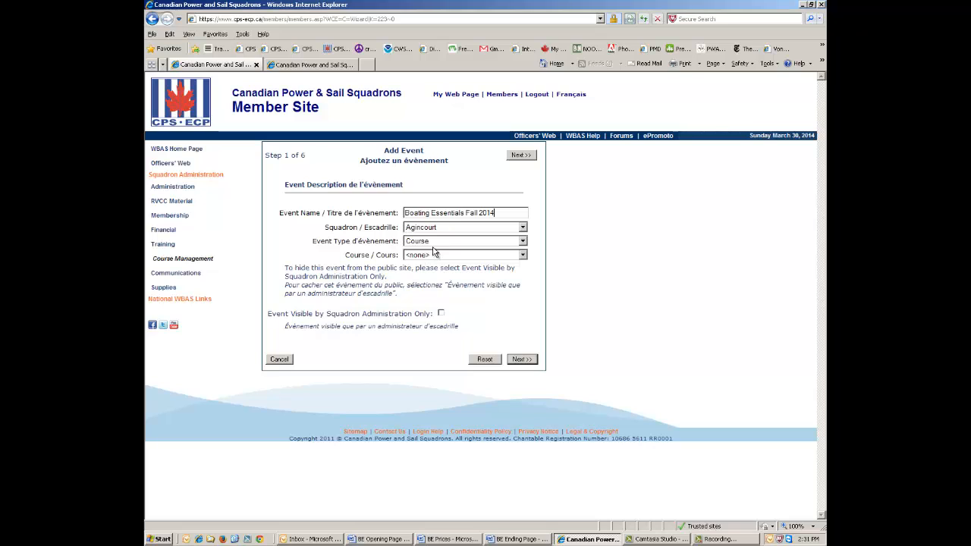
pyautogui.click(523, 256)
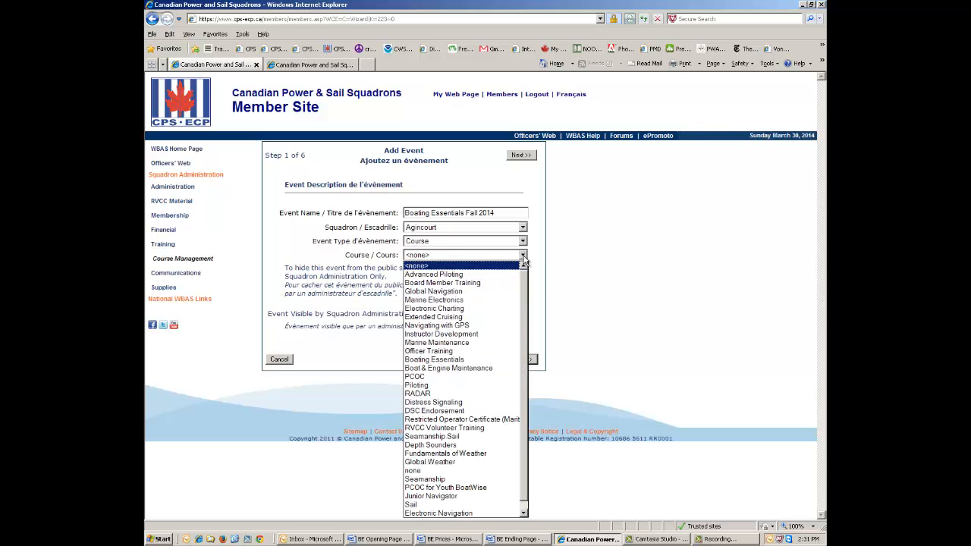
pyautogui.click(448, 360)
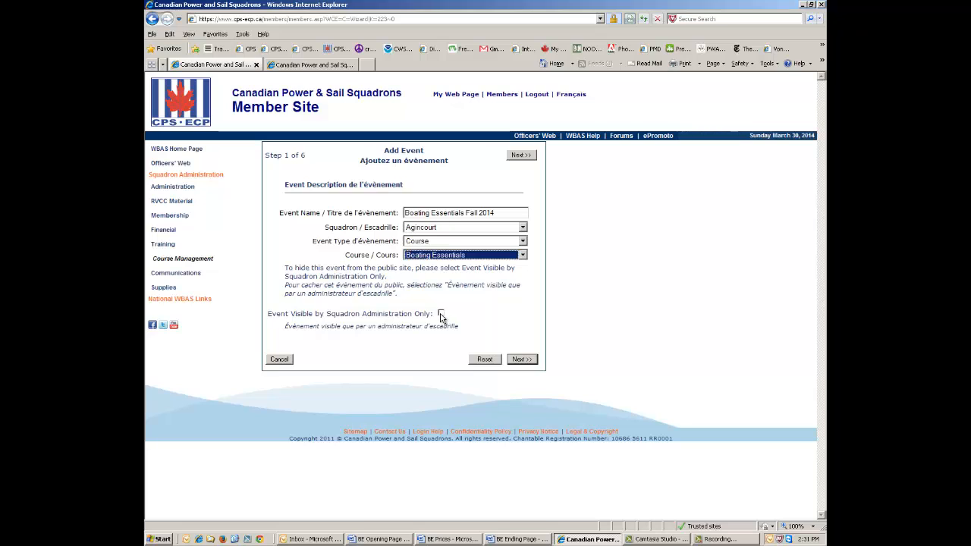
pyautogui.click(441, 314)
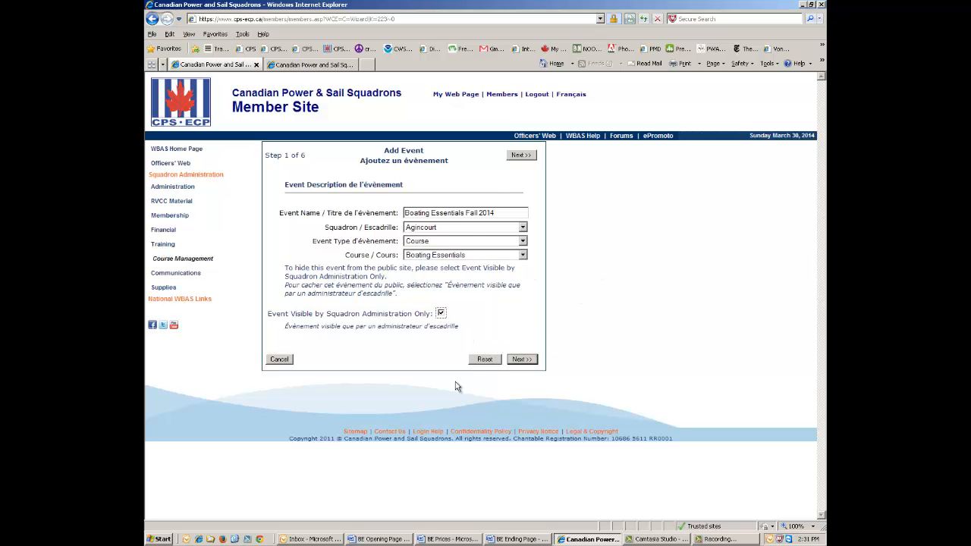
# Advance the wizard and open the Boating Courses website from the CPS homepage.
pyautogui.click(522, 361)
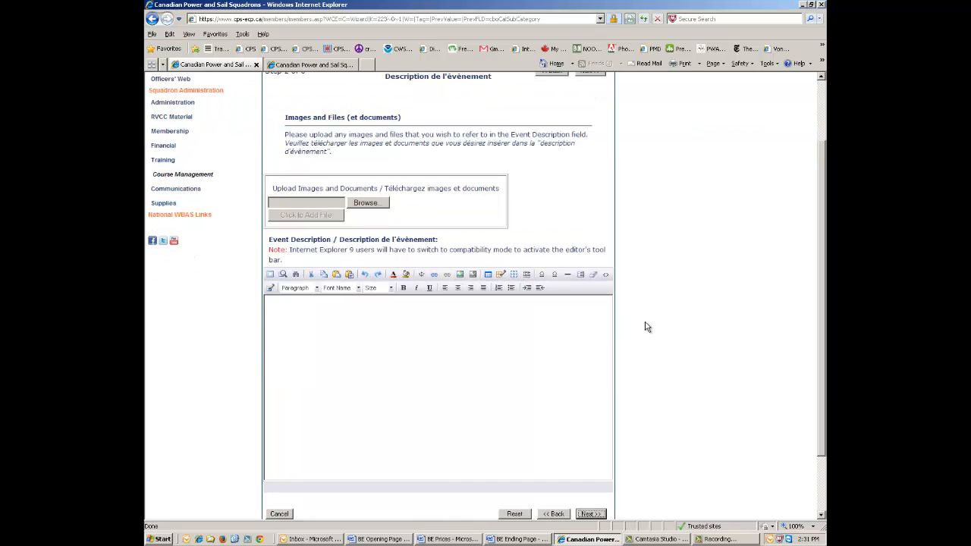
pyautogui.click(323, 67)
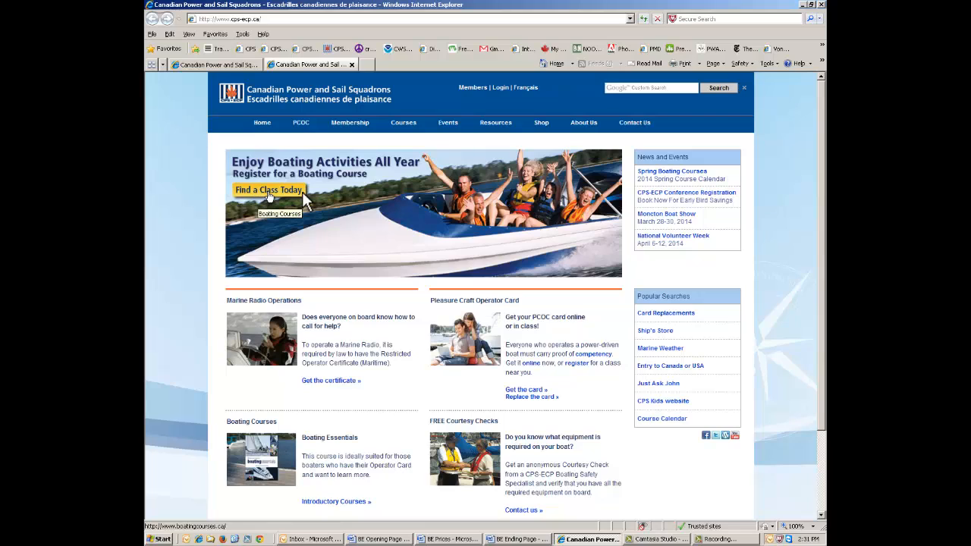
pyautogui.click(275, 214)
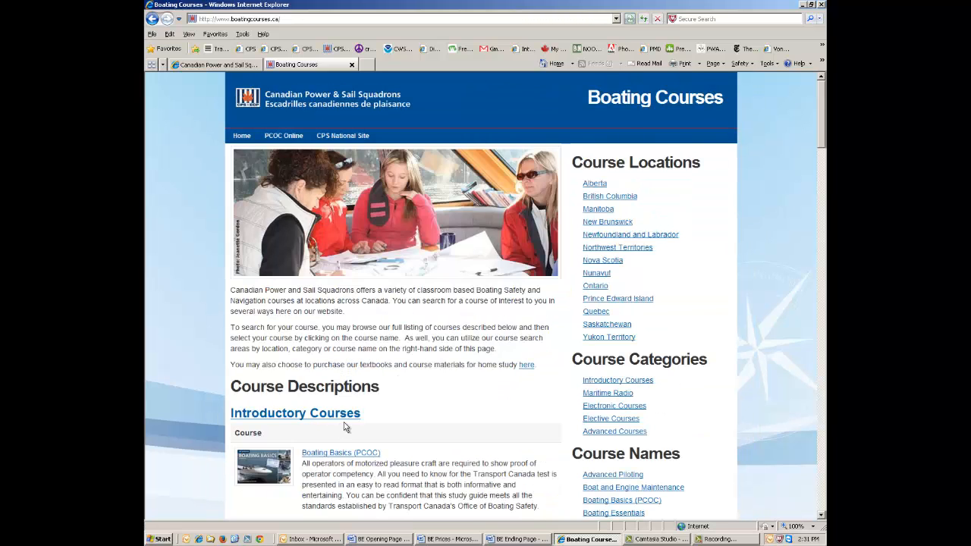
# Select and copy the Boating Essentials course description paragraph.
pyautogui.scroll(-5, 388, 410)
pyautogui.scroll(-2, 387, 411)
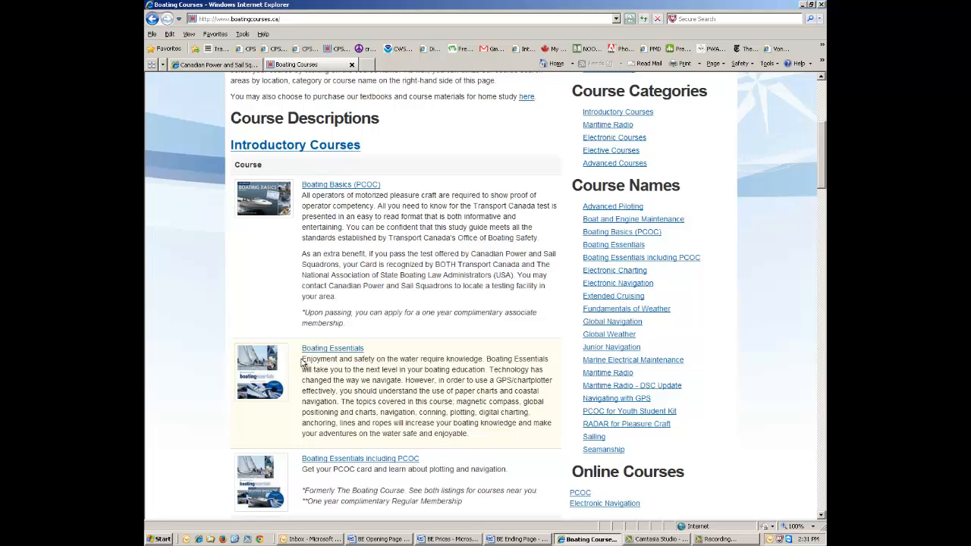
pyautogui.moveTo(301, 359); pyautogui.dragTo(531, 440)
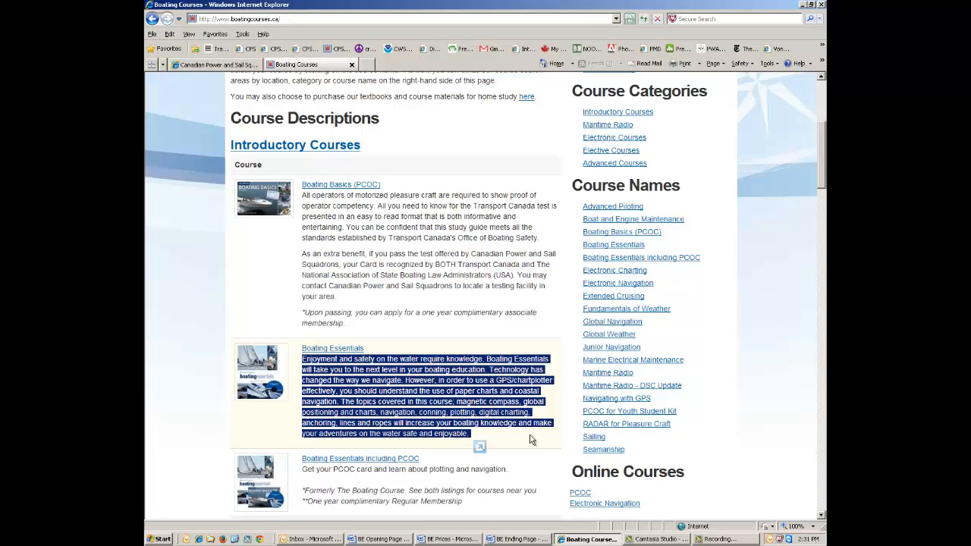
pyautogui.rightClick(416, 392)
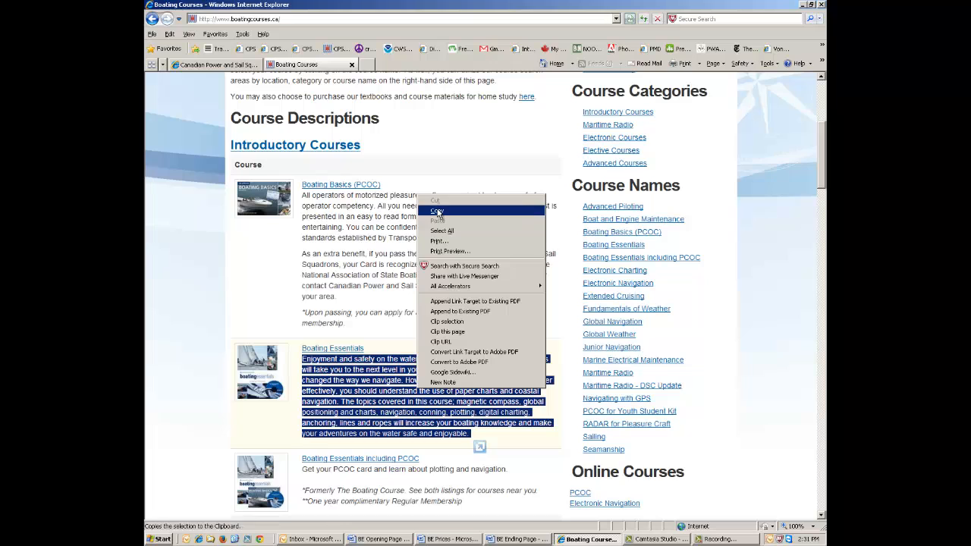
pyautogui.click(437, 212)
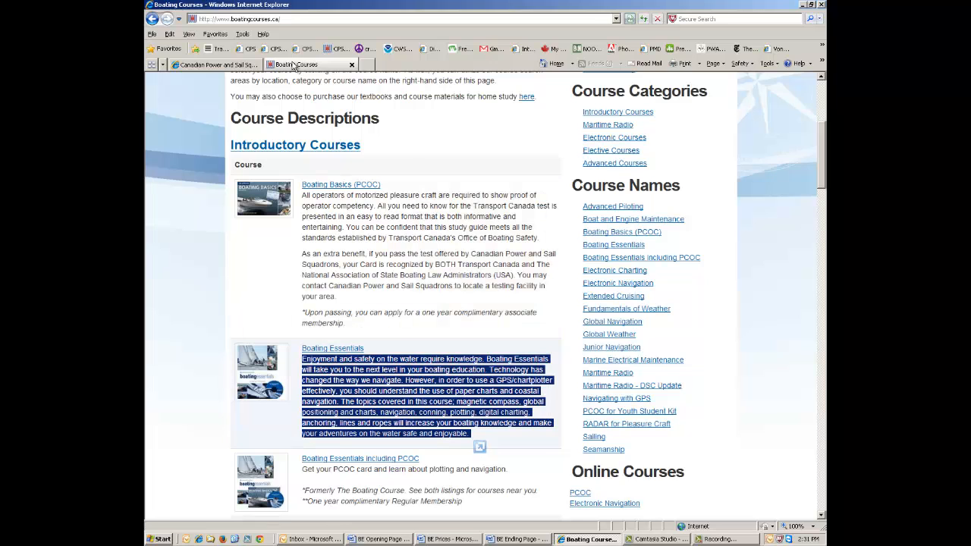
# Paste the Boating Essentials description into the event description, add a new line, and continue.
pyautogui.click(220, 66)
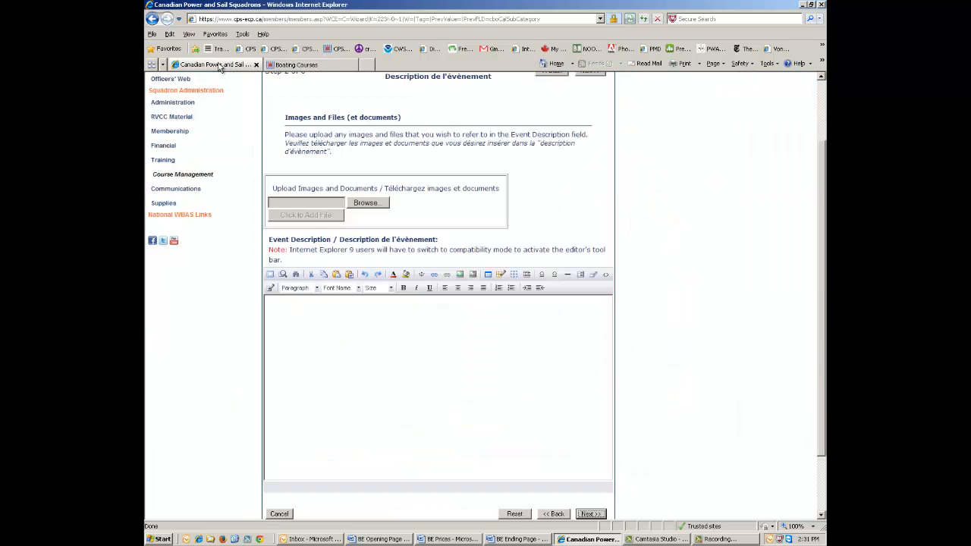
pyautogui.click(273, 306)
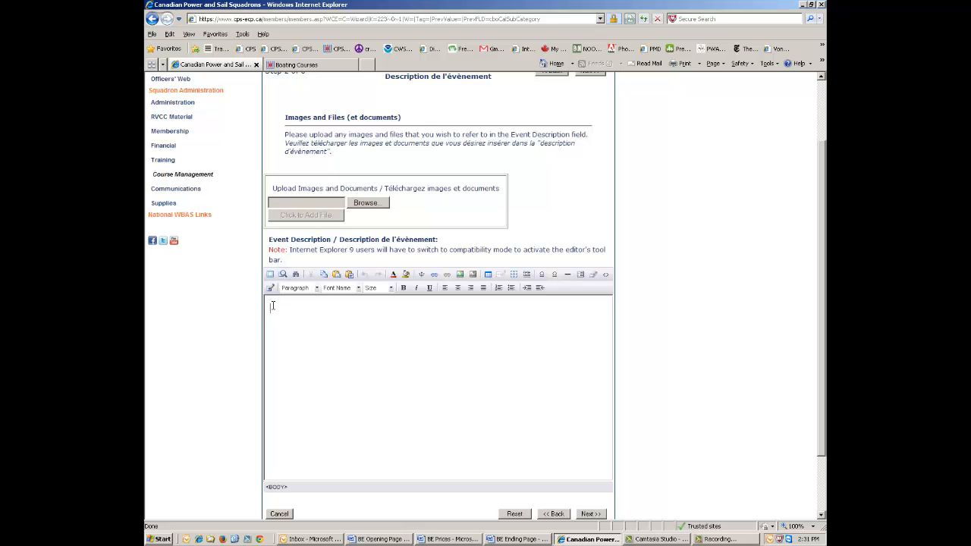
pyautogui.rightClick(273, 307)
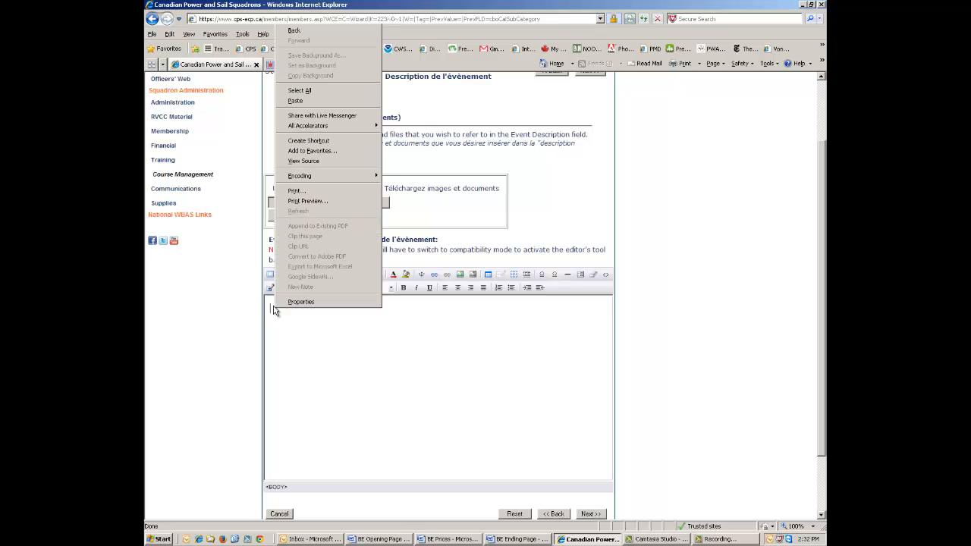
pyautogui.click(295, 100)
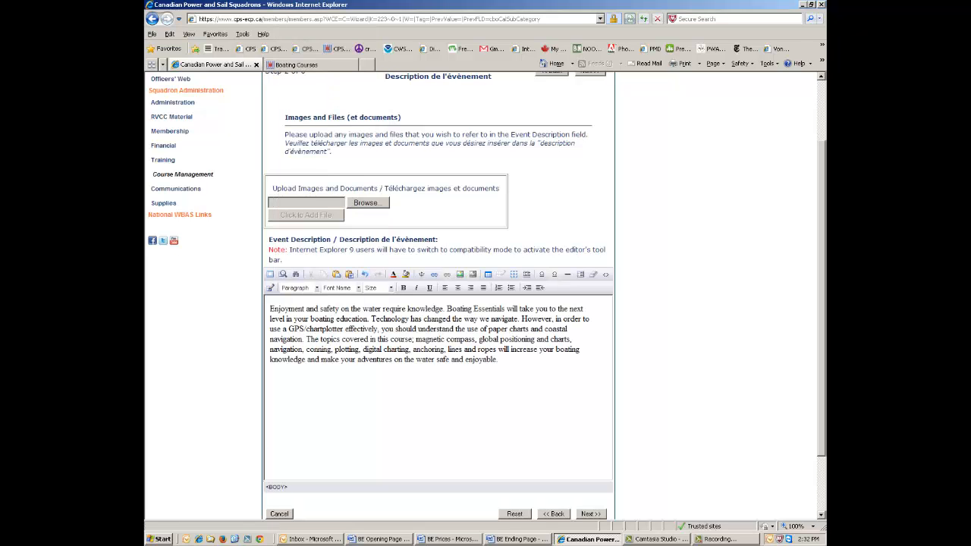
pyautogui.press('Return')
pyautogui.click(590, 515)
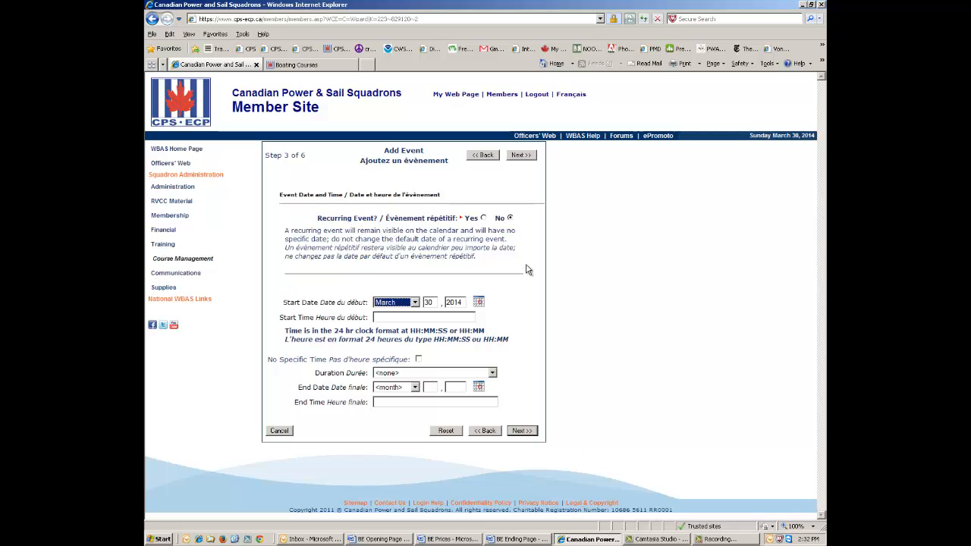
# Set the start date to September 9, 2014 with start time 19:00.
pyautogui.click(415, 303)
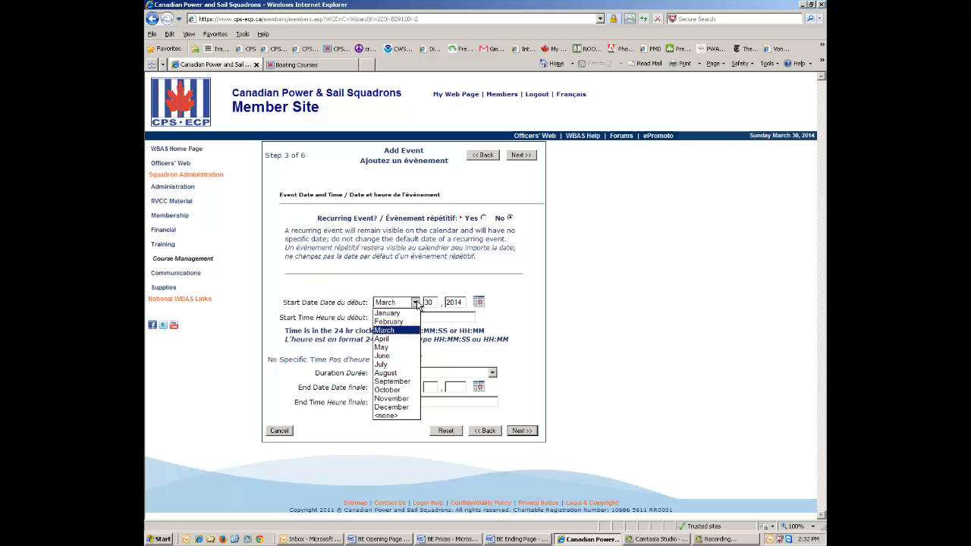
pyautogui.click(402, 382)
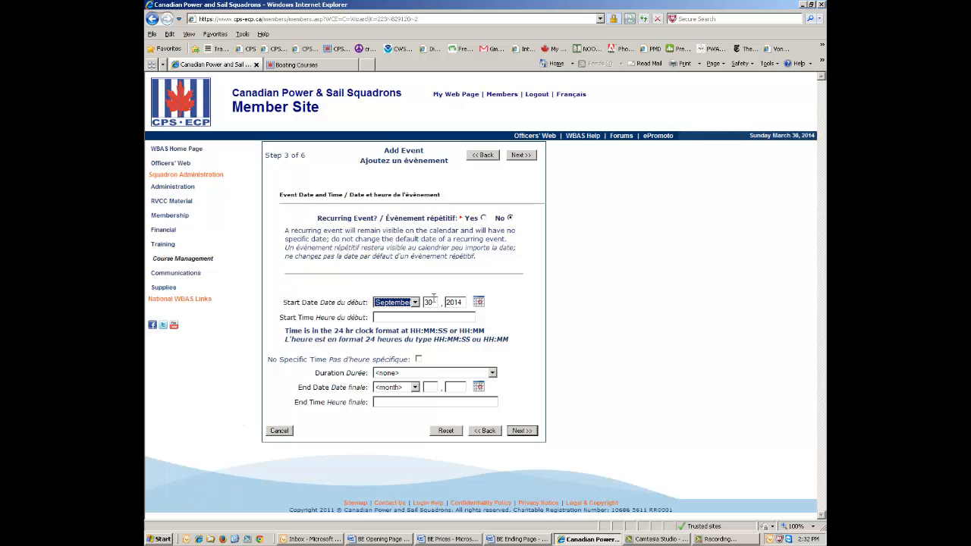
pyautogui.doubleClick(429, 301)
pyautogui.write('919')
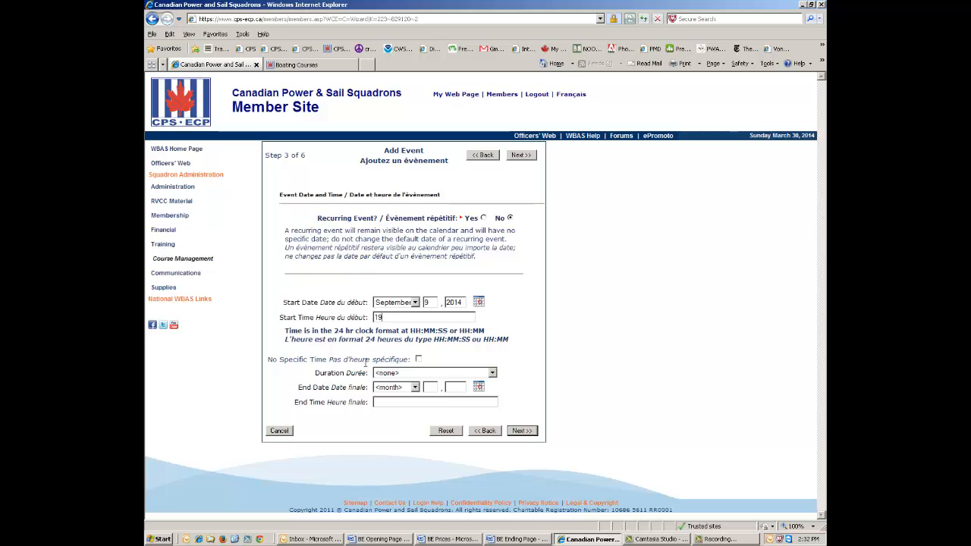
pyautogui.write(':00')
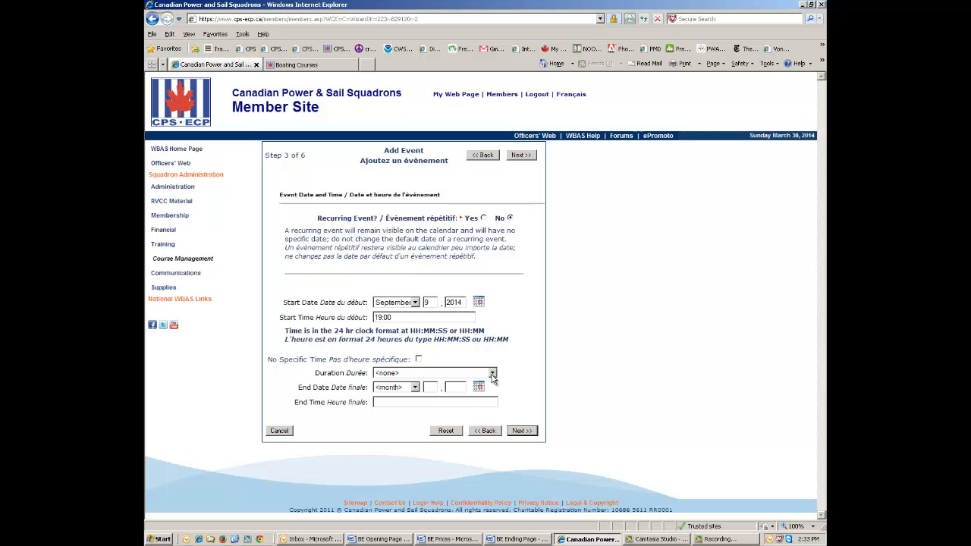
# Switch to specifying an end date and set it to October 28, 2014 at 21:00.
pyautogui.click(491, 374)
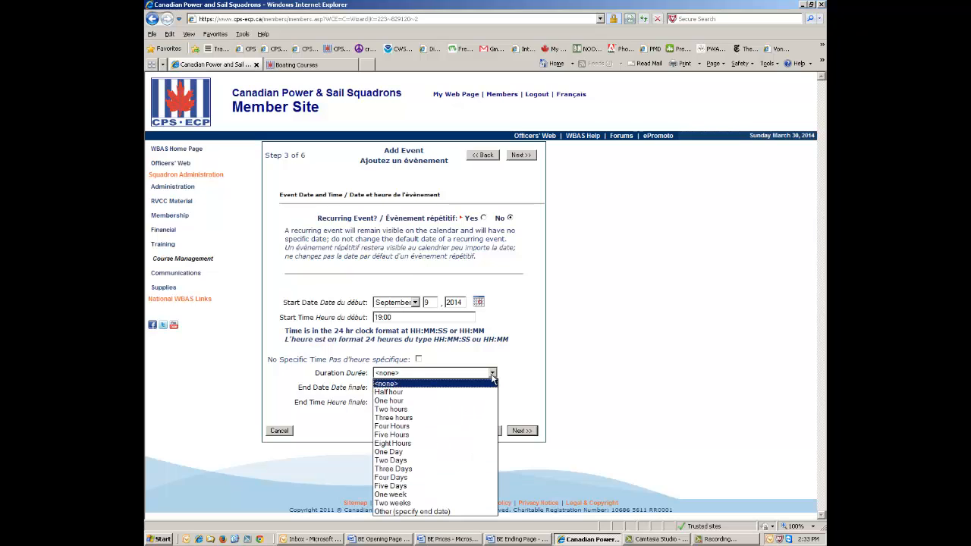
pyautogui.click(377, 512)
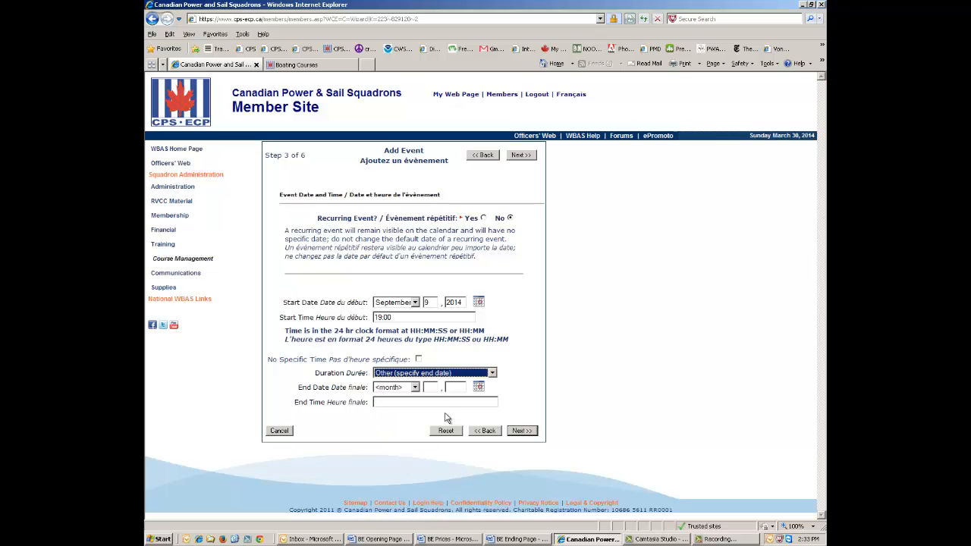
pyautogui.click(415, 387)
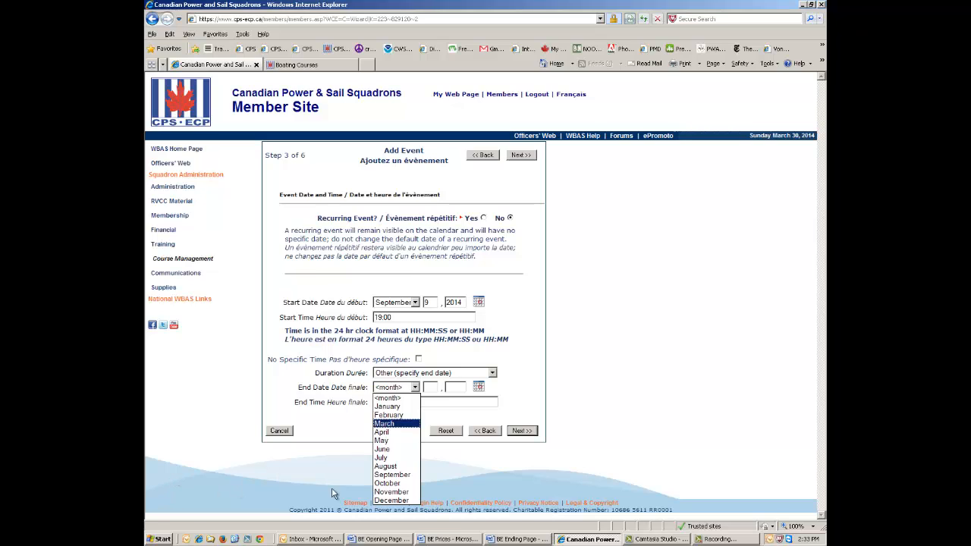
pyautogui.click(385, 484)
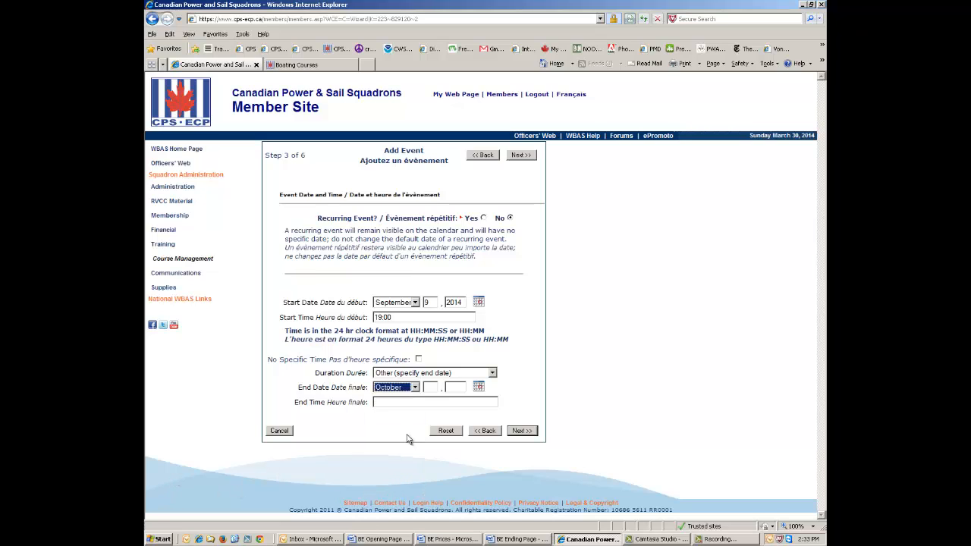
pyautogui.click(433, 387)
pyautogui.write('28')
pyautogui.write('1')
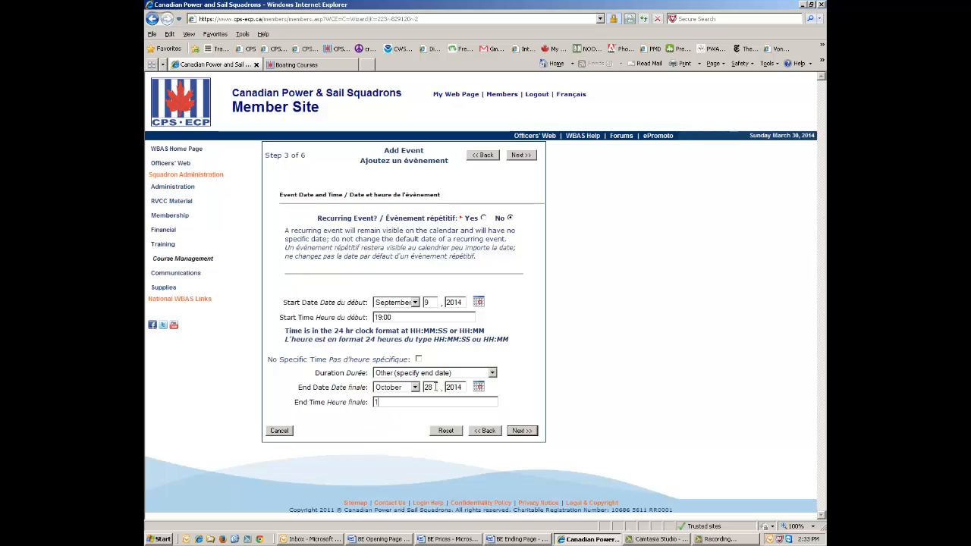
pyautogui.write(':00')
pyautogui.press('BackSpace')
pyautogui.press('BackSpace')
pyautogui.press('BackSpace')
pyautogui.press('BackSpace')
pyautogui.write('21:00')
# Enter venue Agincourt Yacht Club, Conference Room, Agincourt Marina, Agincourt, Ontario.
pyautogui.click(523, 432)
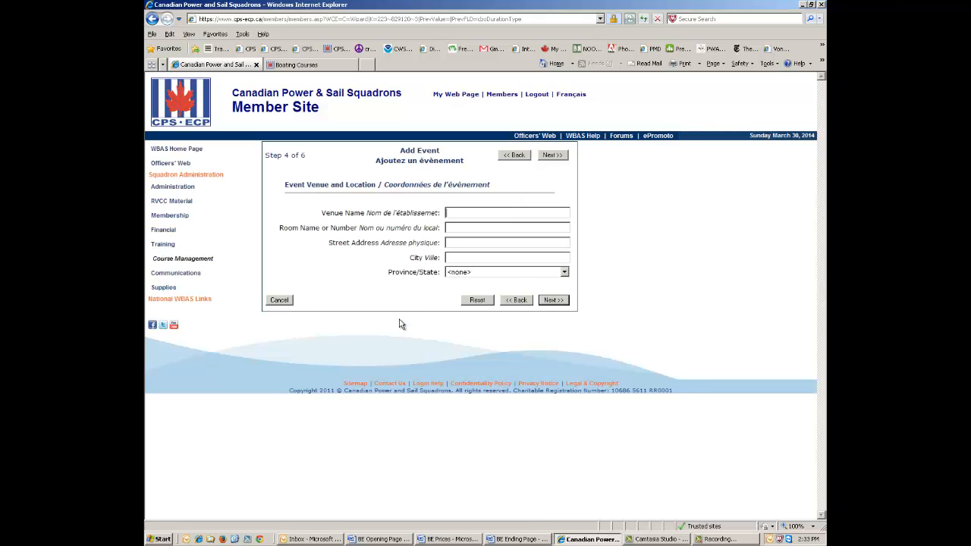
pyautogui.write('Agincourt Yacht Club')
pyautogui.press('Tab')
pyautogui.write('Conference Ro')
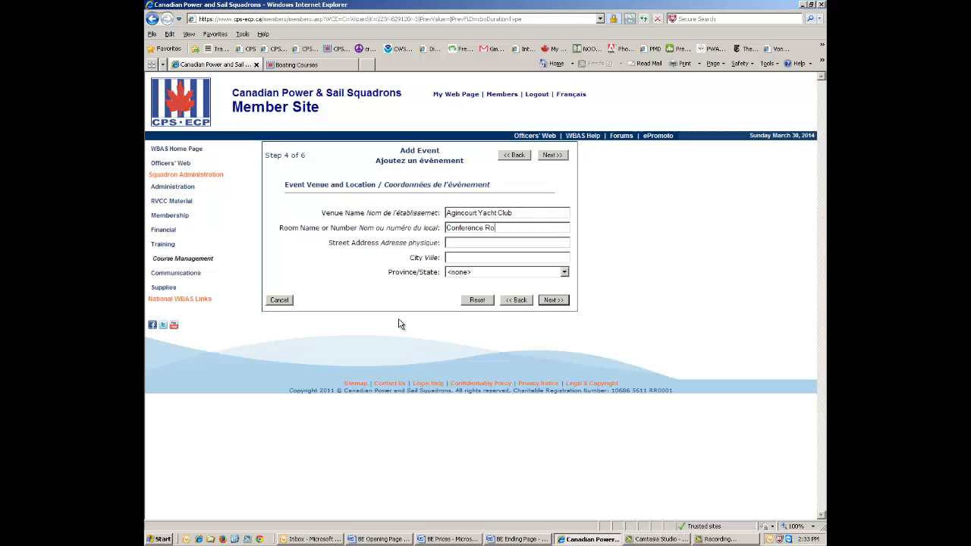
pyautogui.write('om')
pyautogui.write('Agincourt')
pyautogui.write(' Marina')
pyautogui.press('Tab')
pyautogui.write('Agincourt')
pyautogui.press('Tab')
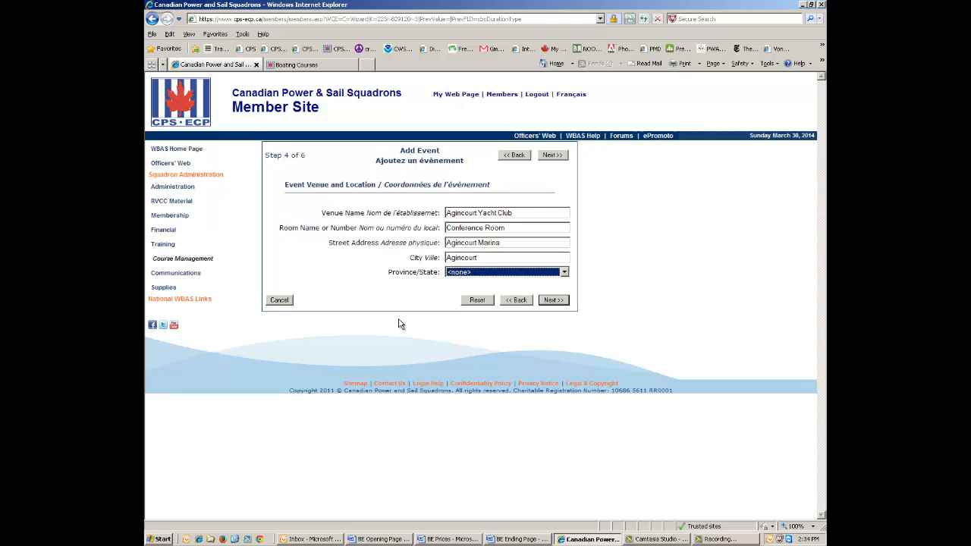
pyautogui.press('o')
pyautogui.click(553, 300)
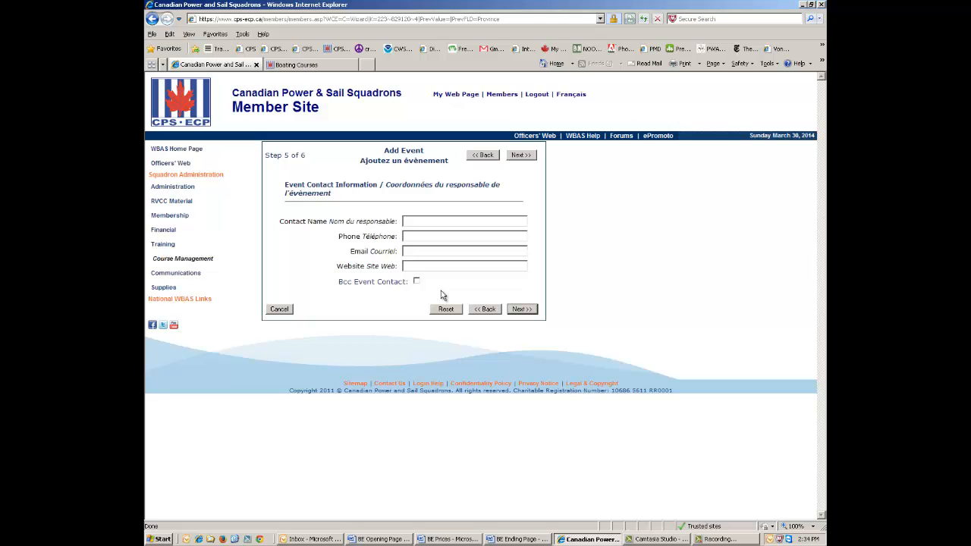
# Enter the contact's name, phone number and e-mail, and enable Bcc to the event contact.
pyautogui.write('516')
pyautogui.write('-555')
pyautogui.write('-7878')
pyautogui.click(405, 251)
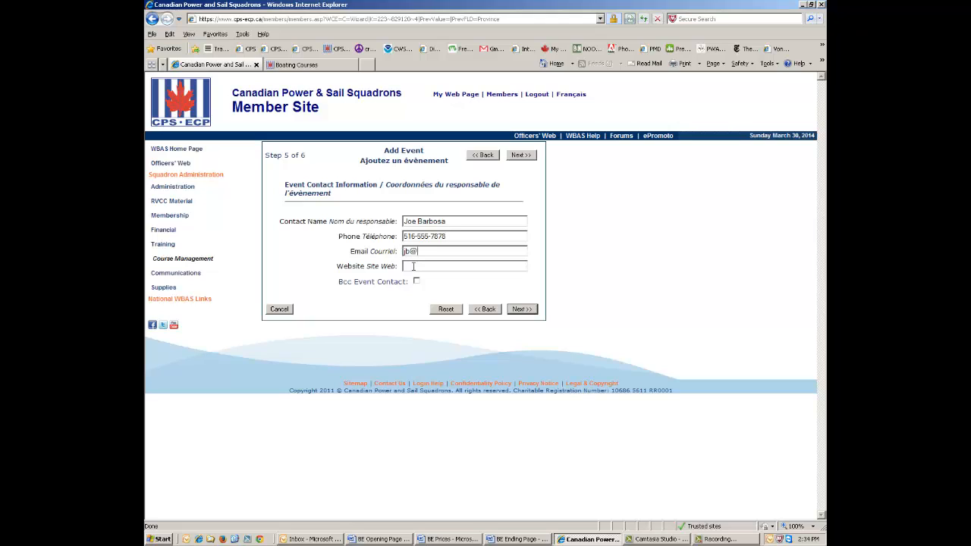
pyautogui.press('Tab')
pyautogui.press('Tab')
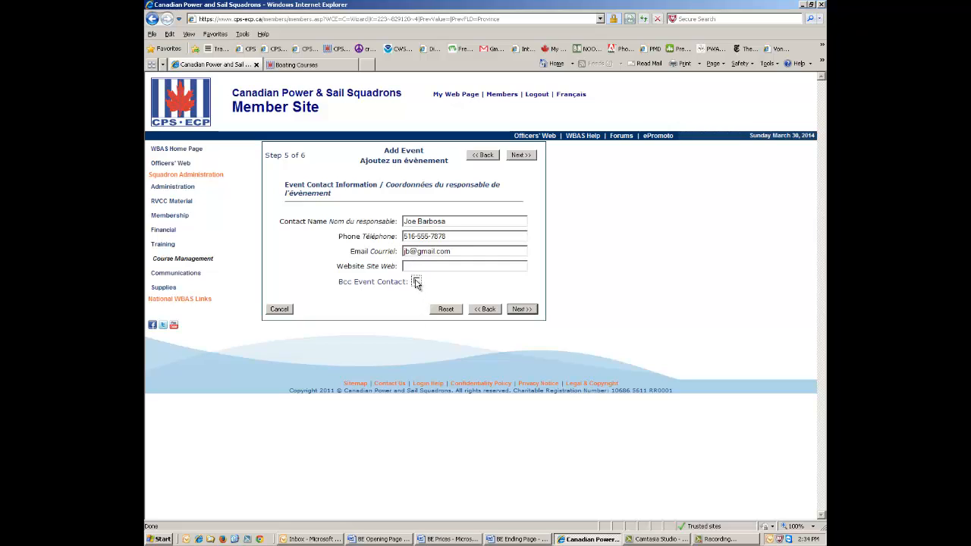
pyautogui.click(416, 282)
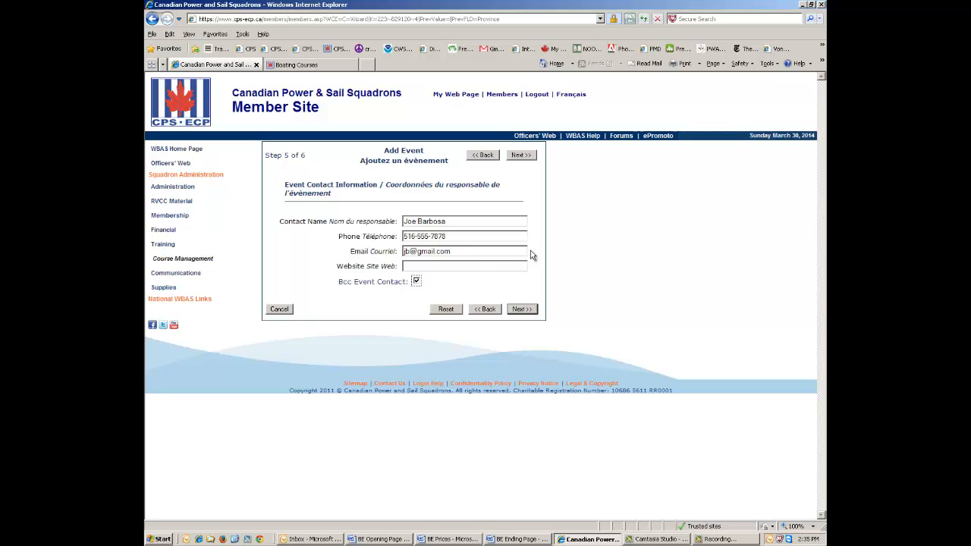
pyautogui.click(523, 310)
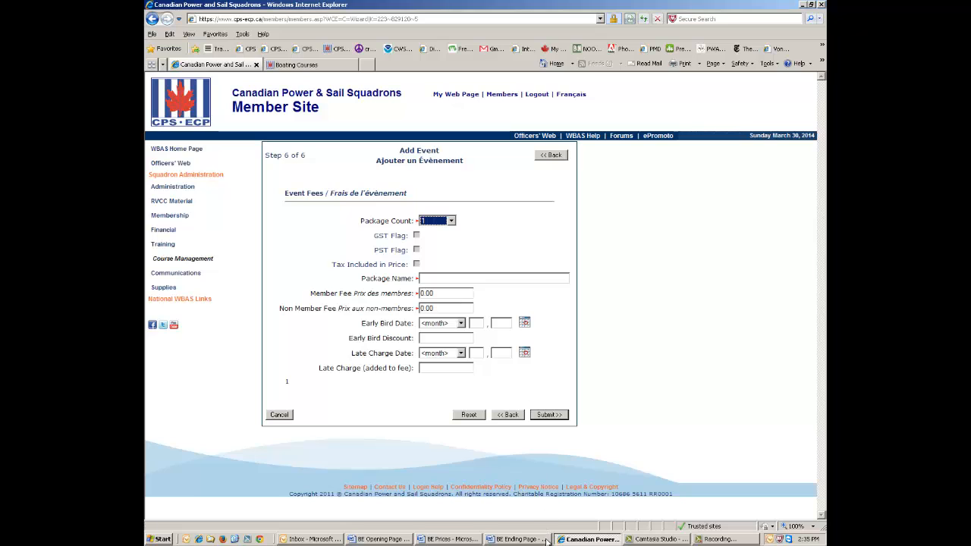
# Check the BE price list in Word, then set the package count to 3.
pyautogui.click(451, 539)
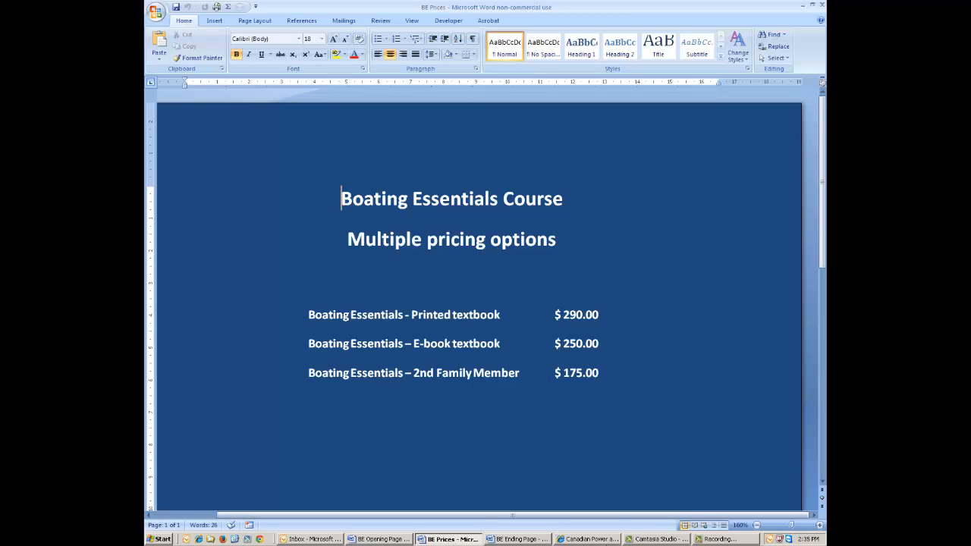
pyautogui.click(577, 540)
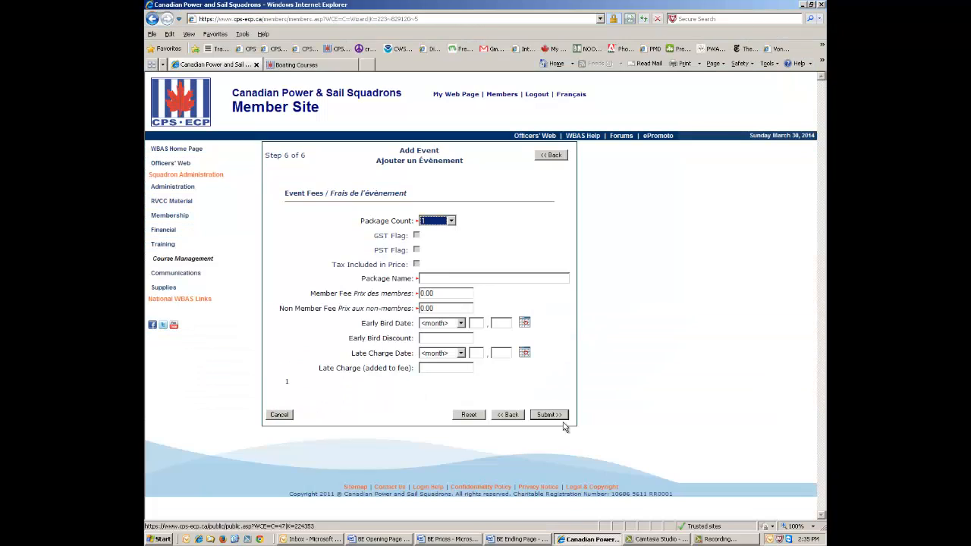
pyautogui.click(451, 221)
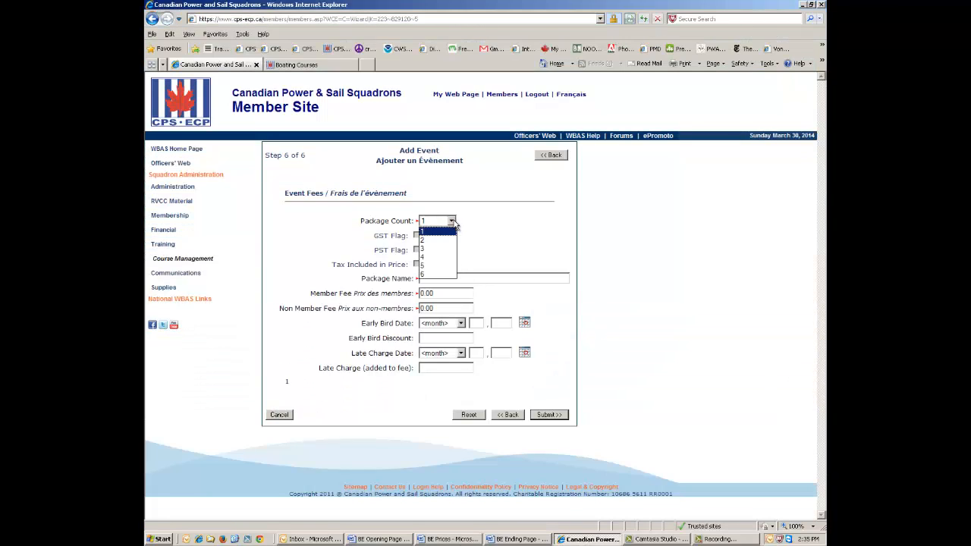
pyautogui.click(436, 250)
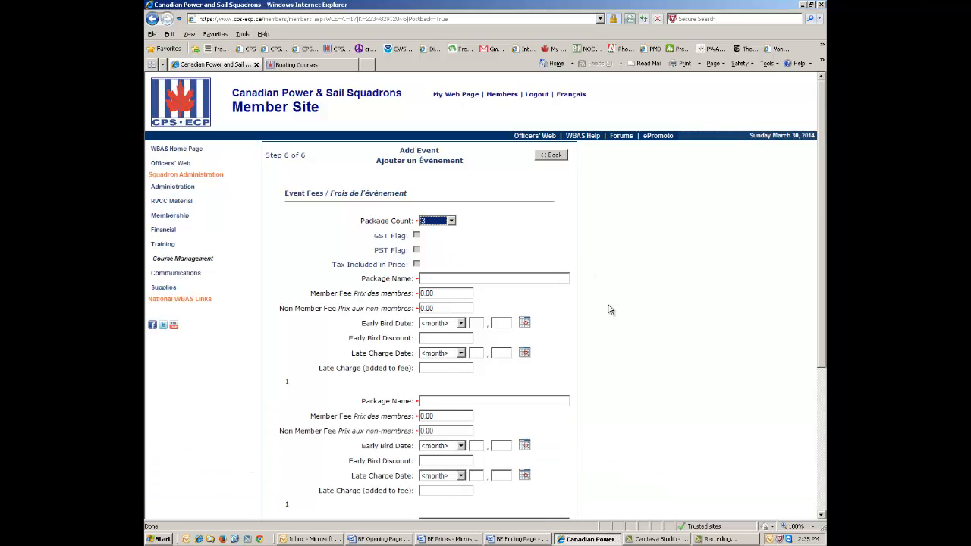
pyautogui.scroll(-3, 611, 306)
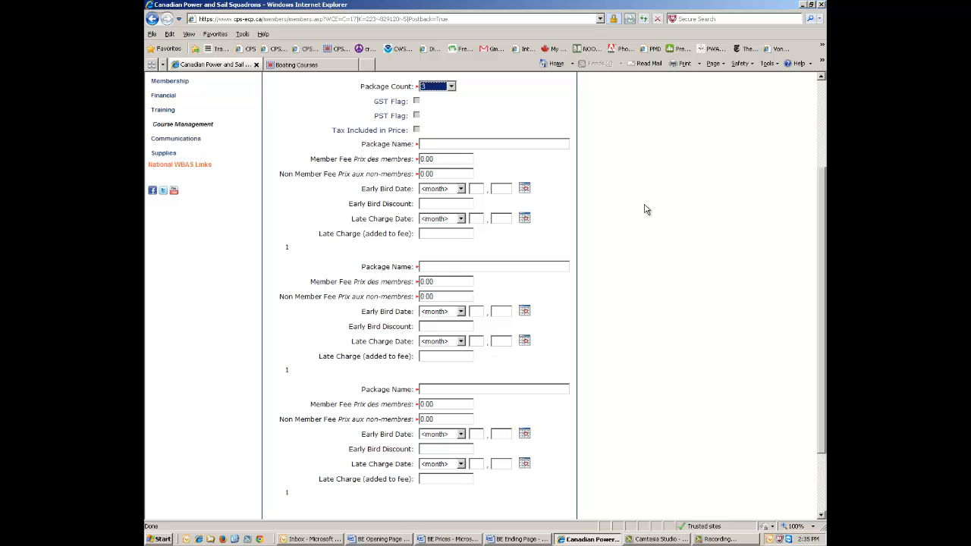
pyautogui.scroll(3, 645, 210)
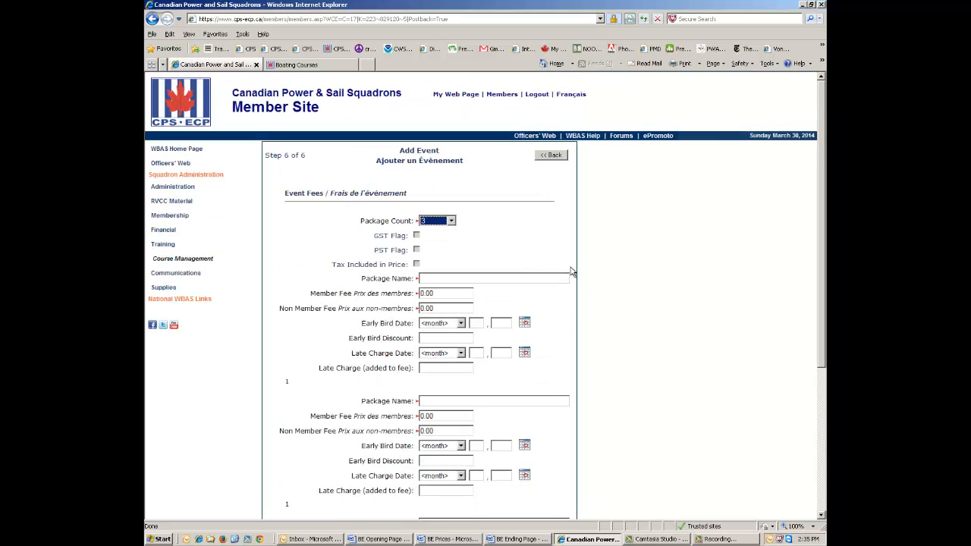
# Name package 1 'Boating Essentials - Printed Textbook' with a 290.00 member fee.
pyautogui.click(426, 278)
pyautogui.write('Boat')
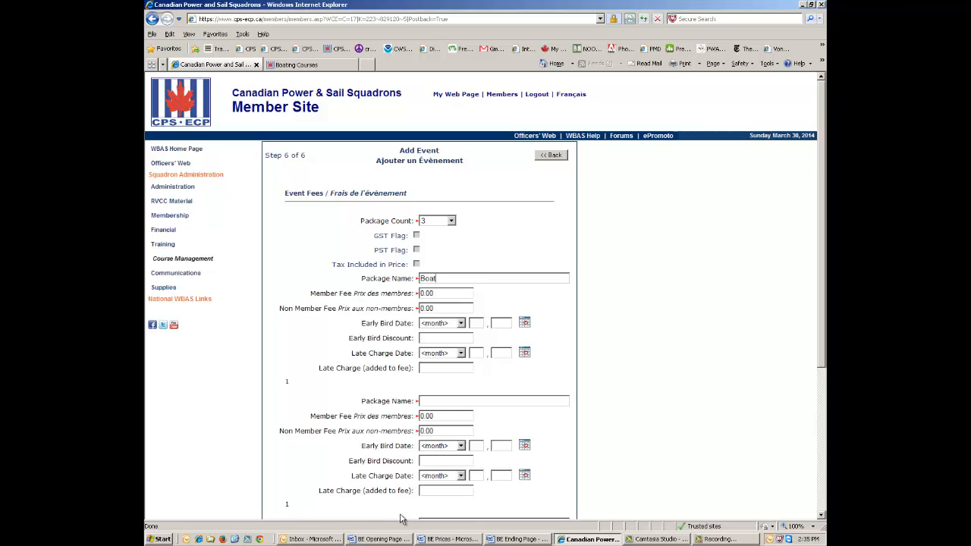
pyautogui.write('ing Essentials - Printed Textbook')
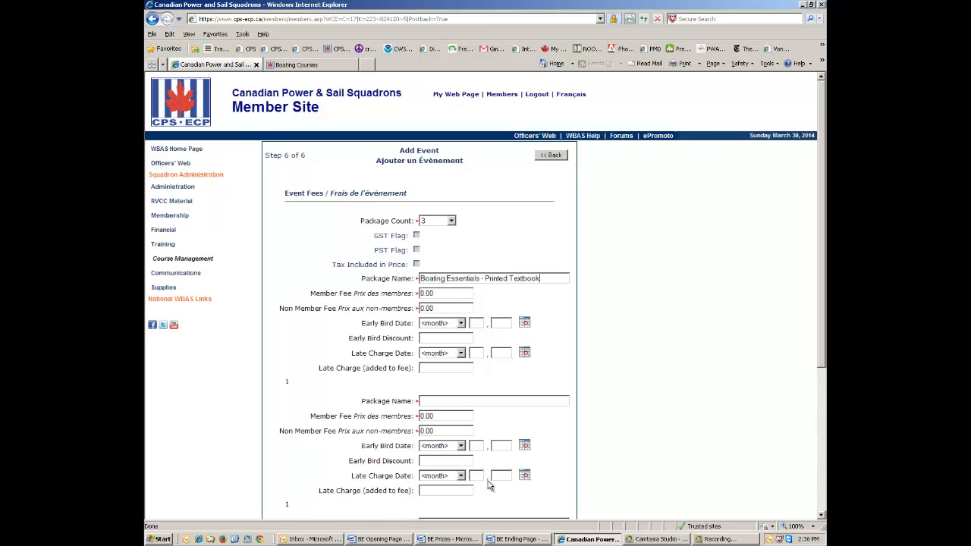
pyautogui.moveTo(544, 281); pyautogui.dragTo(410, 289)
pyautogui.hotkey('ctrl', 'c')
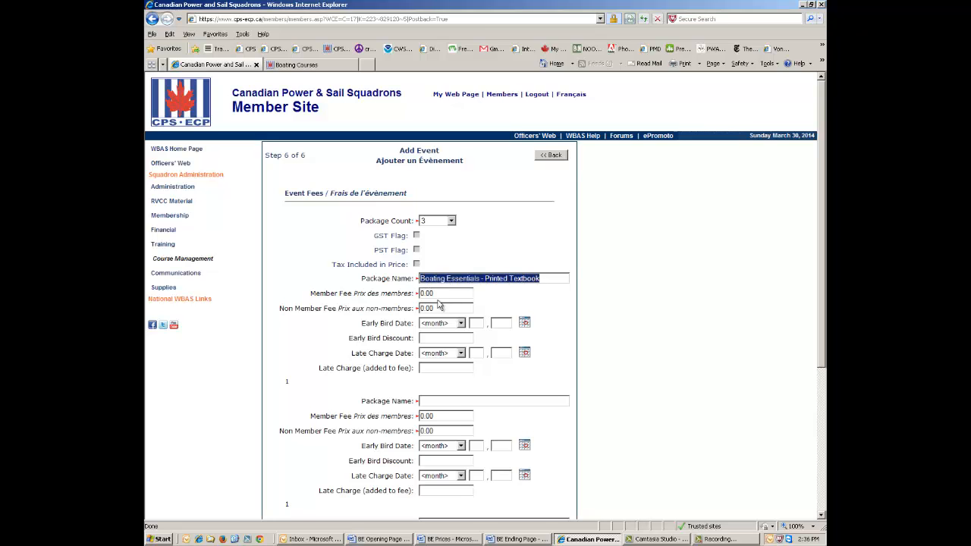
pyautogui.press('Tab')
pyautogui.write('2')
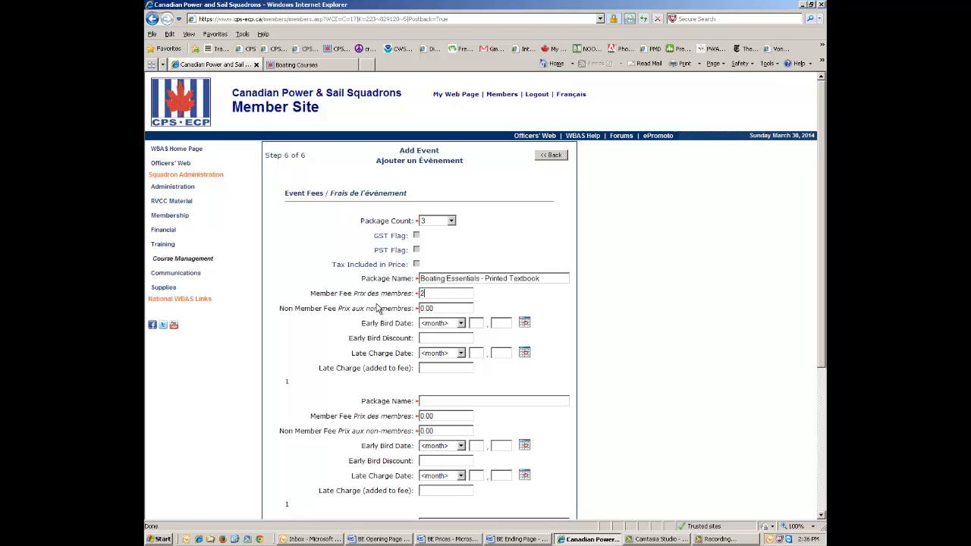
pyautogui.write('90.00')
pyautogui.press('Tab')
pyautogui.write('290.00')
# Name package 2 'Boating Essentials - E-book Textbook' by reusing the first name.
pyautogui.click(426, 401)
pyautogui.hotkey('ctrl', 'v')
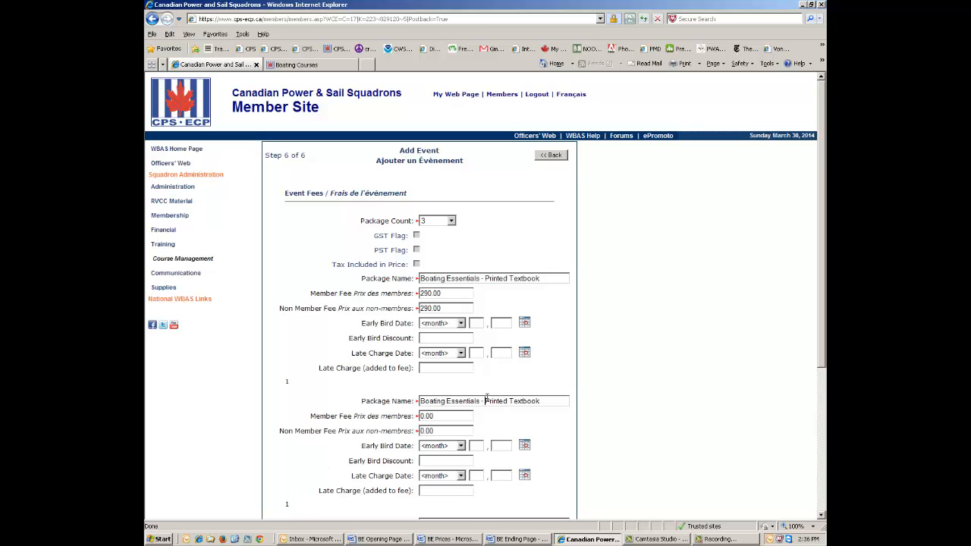
pyautogui.moveTo(485, 401); pyautogui.dragTo(510, 400)
pyautogui.write('E-book')
# Set both fees of package two (E-book Textbook) to 250.00.
pyautogui.scroll(-4, 474, 469)
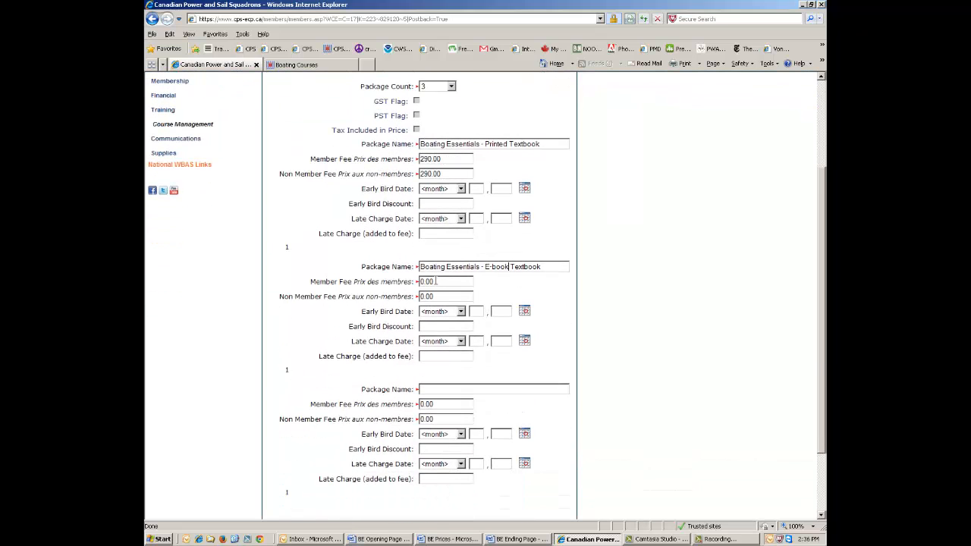
pyautogui.doubleClick(437, 281)
pyautogui.write('250')
pyautogui.press('Tab')
pyautogui.write('250.00')
# Name package three 'Boating Essentials - 2nd Family Member' with both fees at 175.00.
pyautogui.hotkey('ctrl', 'v')
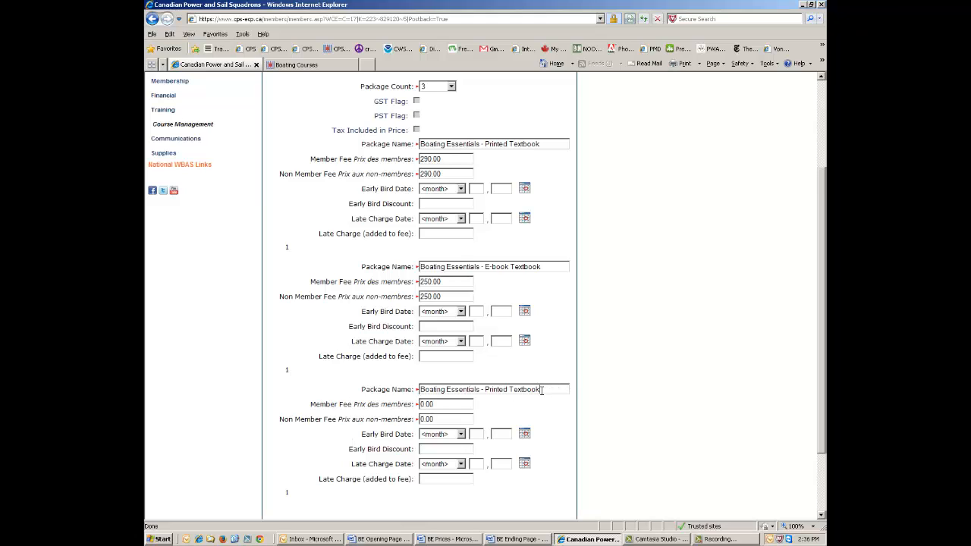
pyautogui.moveTo(541, 390); pyautogui.dragTo(485, 390)
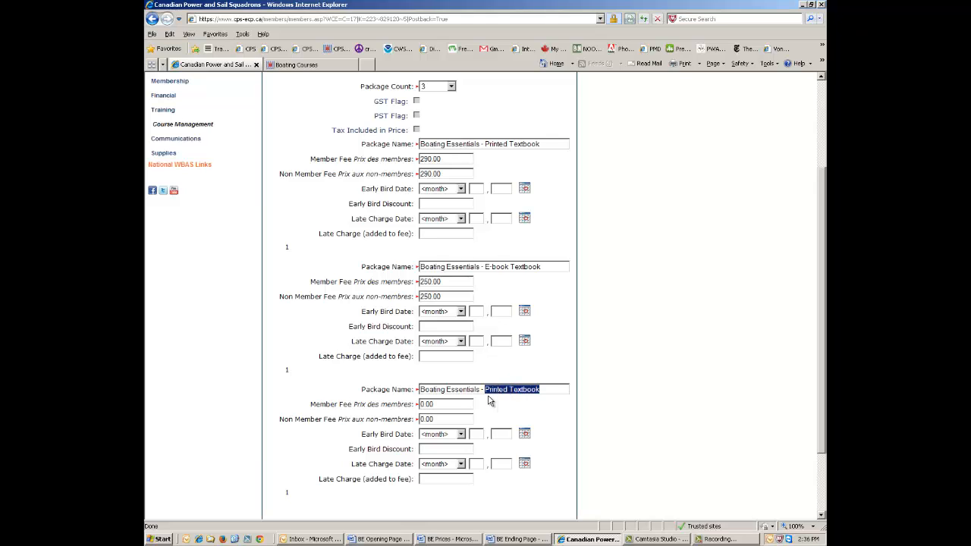
pyautogui.write('2')
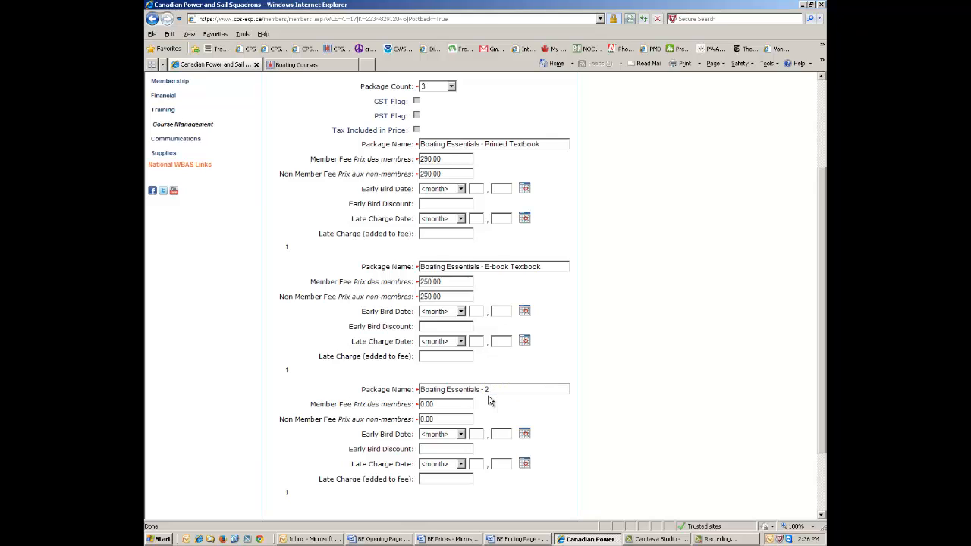
pyautogui.write('nd Family Member')
pyautogui.moveTo(437, 404); pyautogui.dragTo(395, 416)
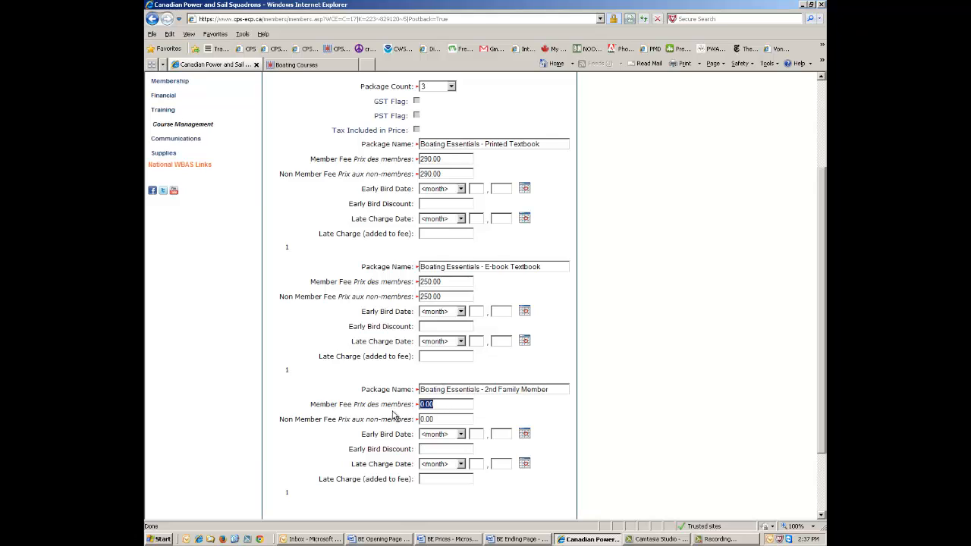
pyautogui.write('175.00')
pyautogui.press('Tab')
pyautogui.write('1')
pyautogui.scroll(2, 571, 322)
pyautogui.scroll(-2, 432, 249)
pyautogui.scroll(-2, 443, 256)
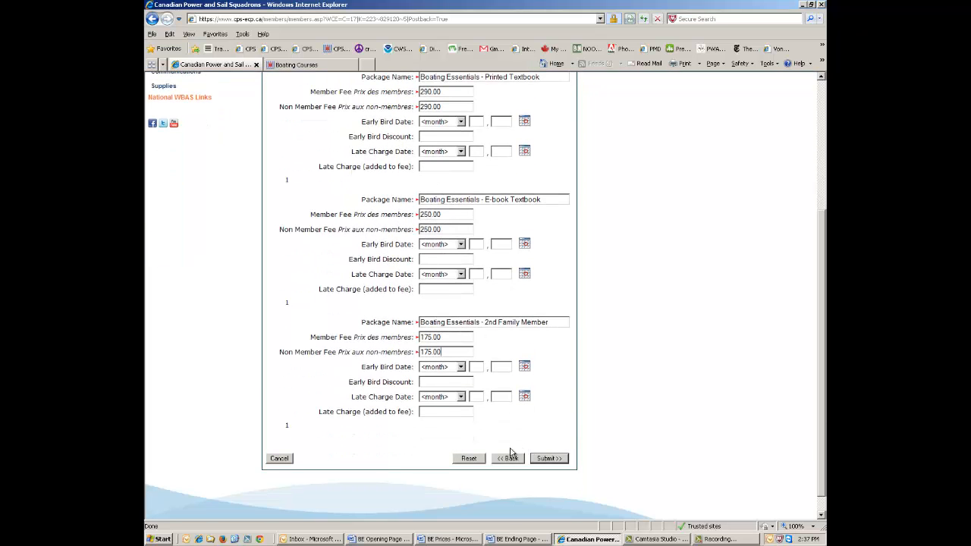
# Submit the new event with its packages, dismiss the confirmation, and open the Course Calendar.
pyautogui.click(548, 459)
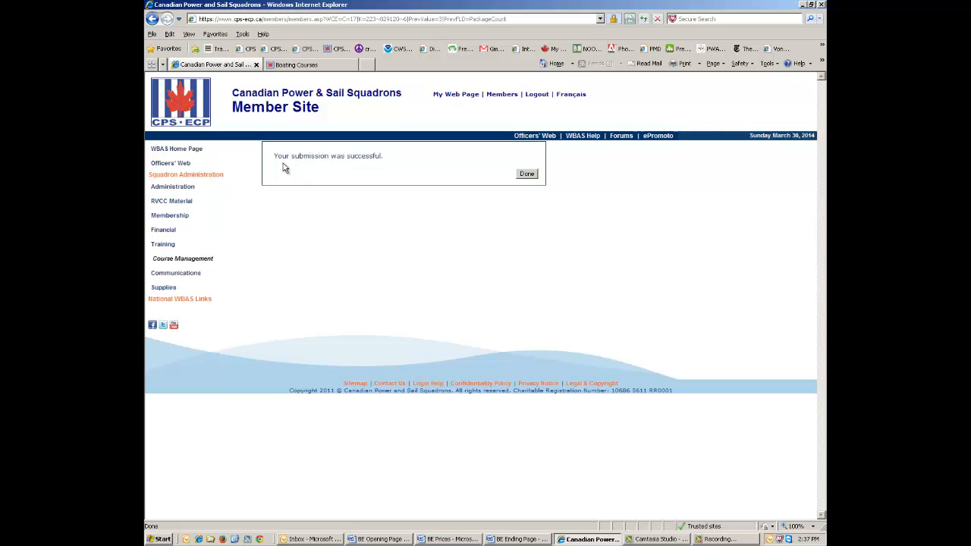
pyautogui.click(527, 175)
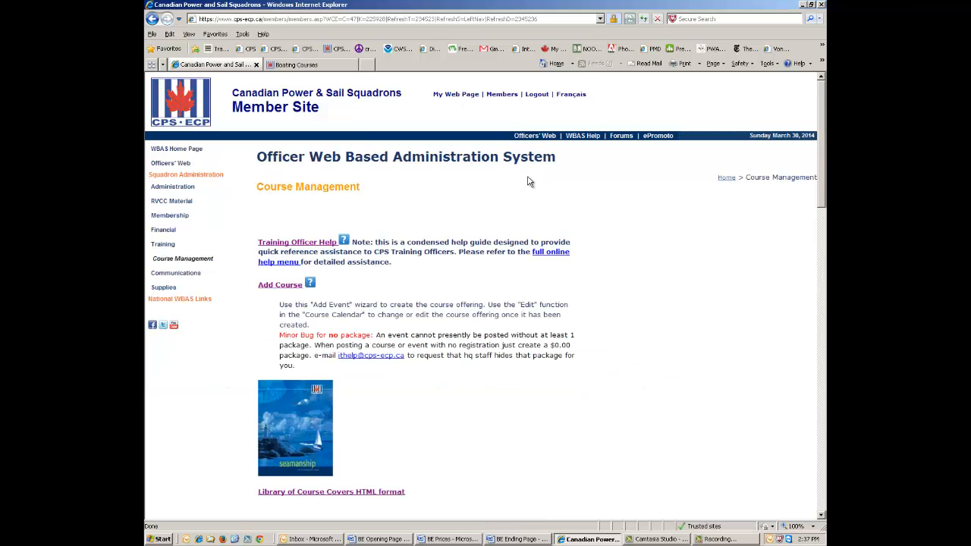
pyautogui.scroll(-2, 531, 180)
pyautogui.scroll(-8, 529, 180)
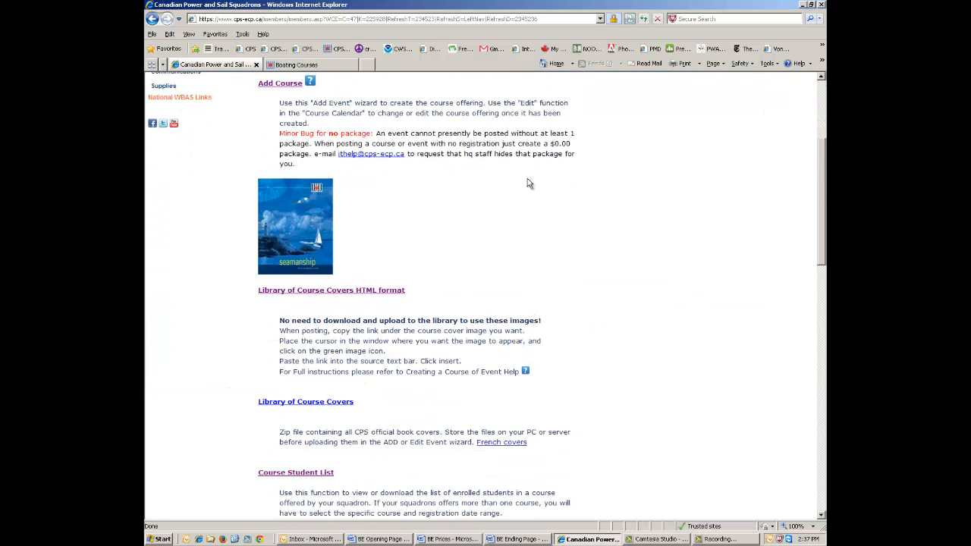
pyautogui.scroll(-4, 528, 182)
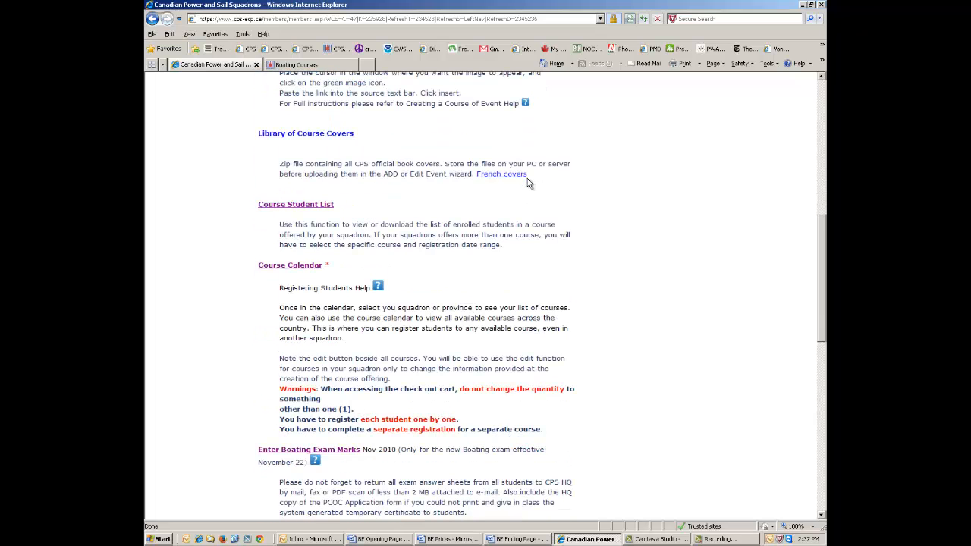
pyautogui.click(300, 272)
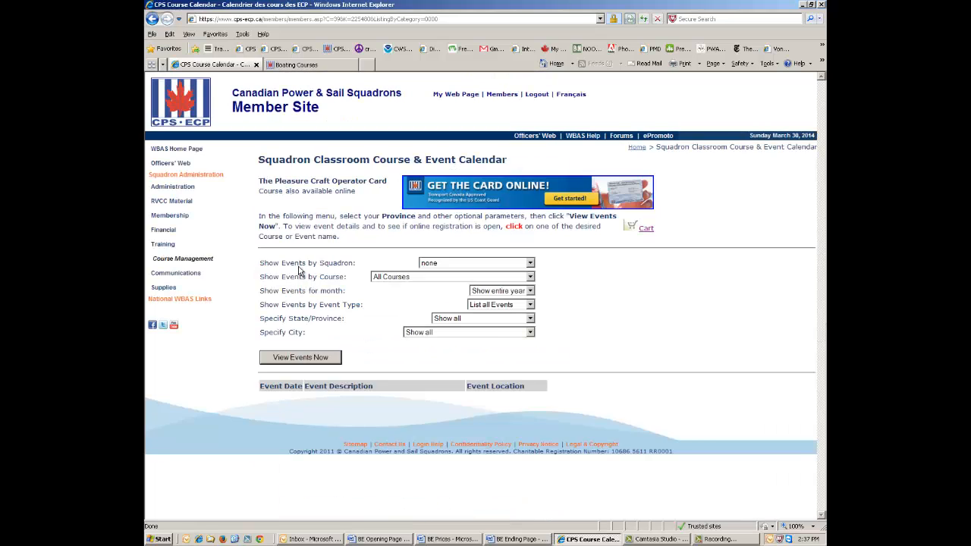
# Filter the calendar to the Agincourt squadron and view its events, including Boating Essentials Fall 2014.
pyautogui.click(531, 264)
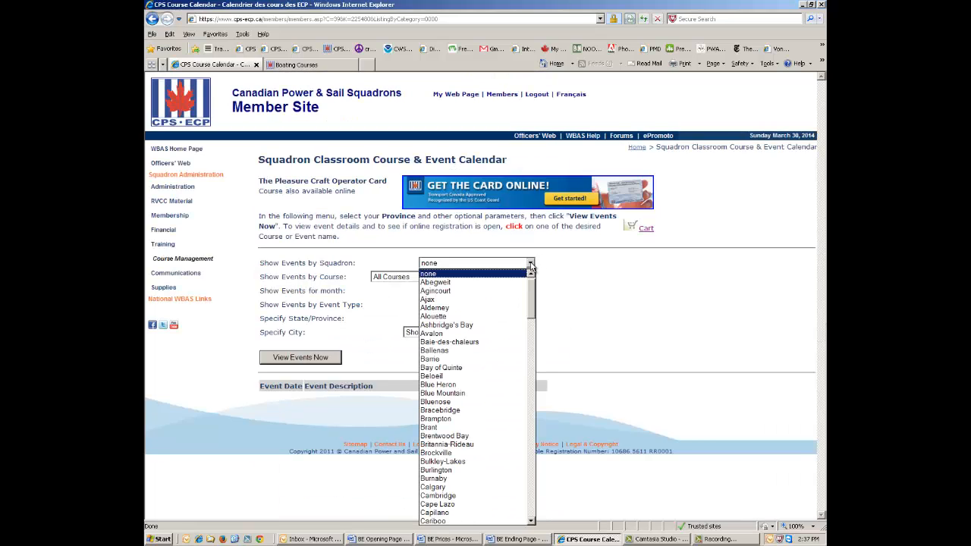
pyautogui.click(447, 292)
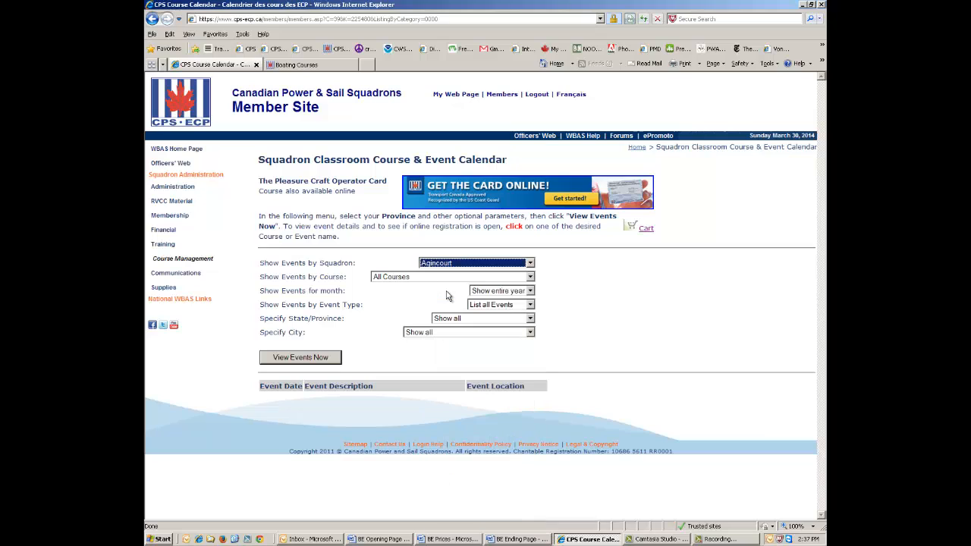
pyautogui.click(300, 360)
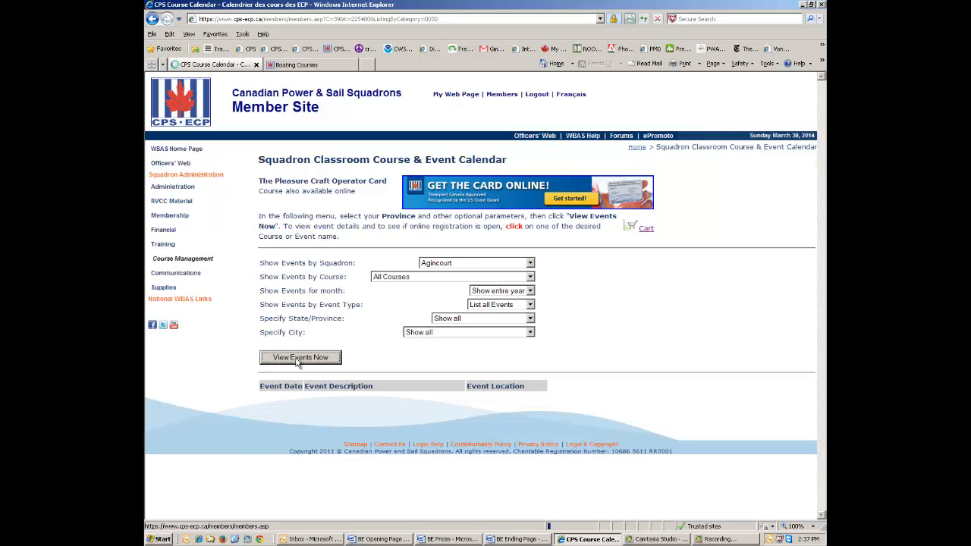
pyautogui.scroll(-3, 362, 358)
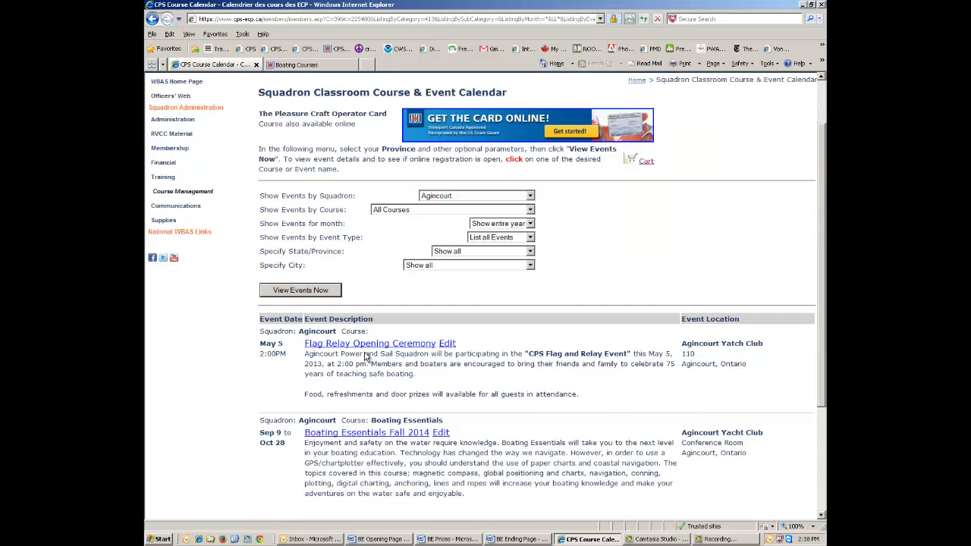
pyautogui.scroll(-2, 365, 353)
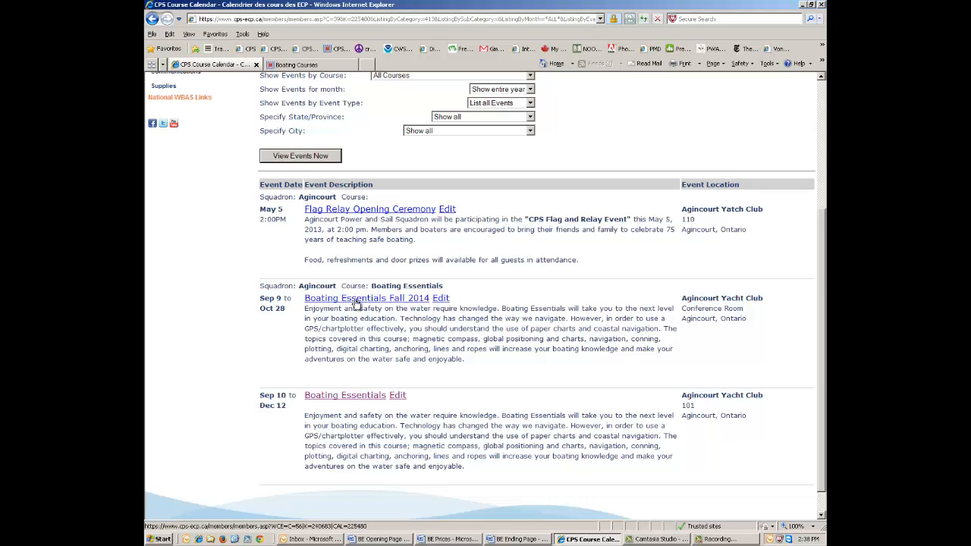
pyautogui.click(356, 301)
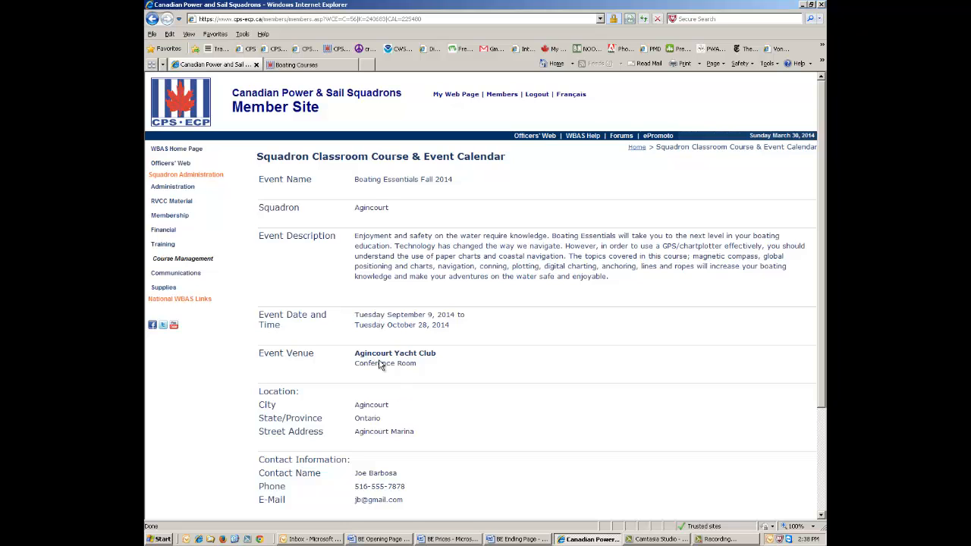
pyautogui.scroll(-2, 395, 419)
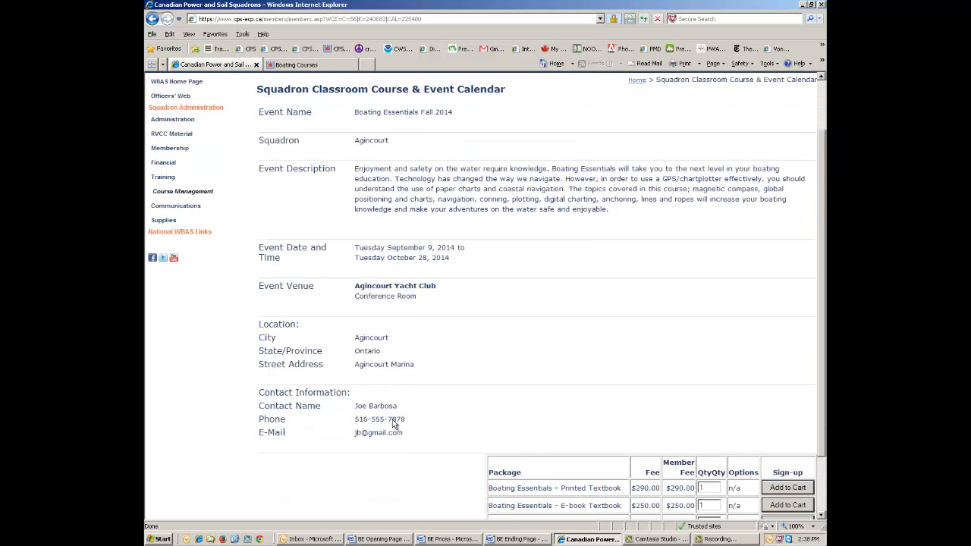
pyautogui.scroll(-2, 395, 425)
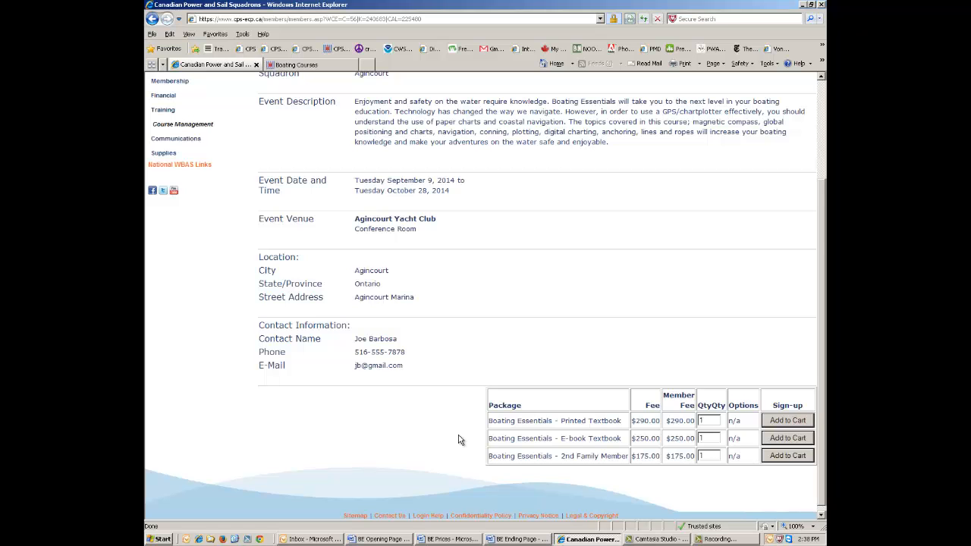
pyautogui.scroll(4, 456, 442)
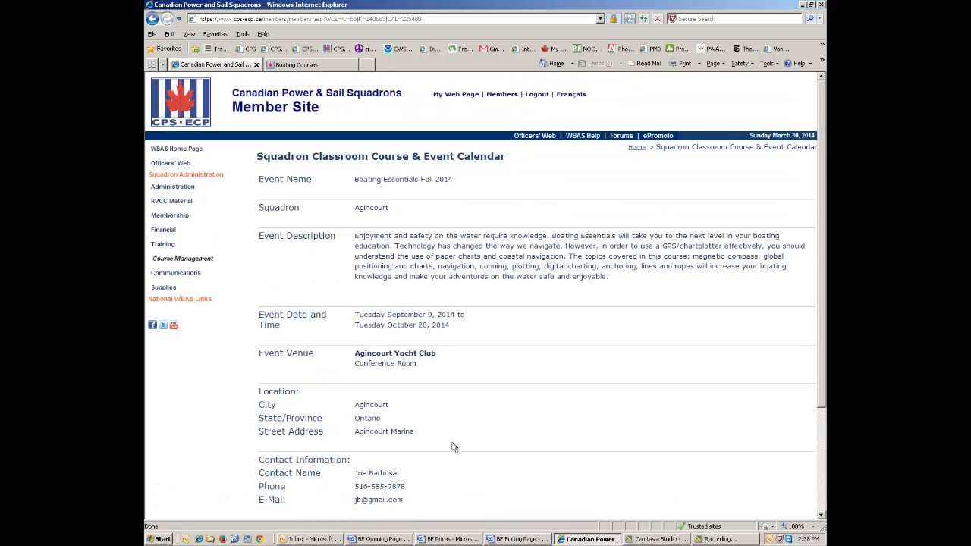
pyautogui.click(153, 19)
# Go back to Course Management and open the Course Student List report.
pyautogui.click(153, 19)
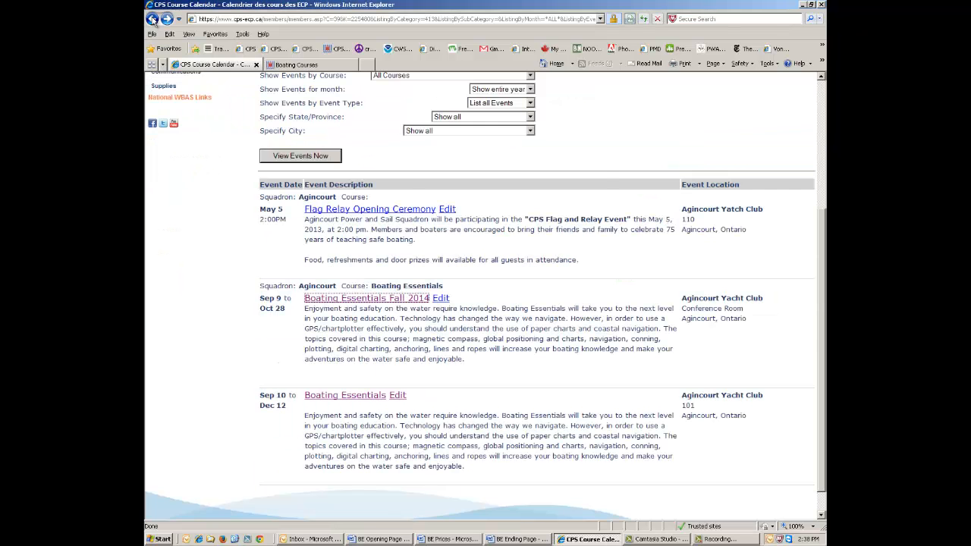
pyautogui.click(152, 19)
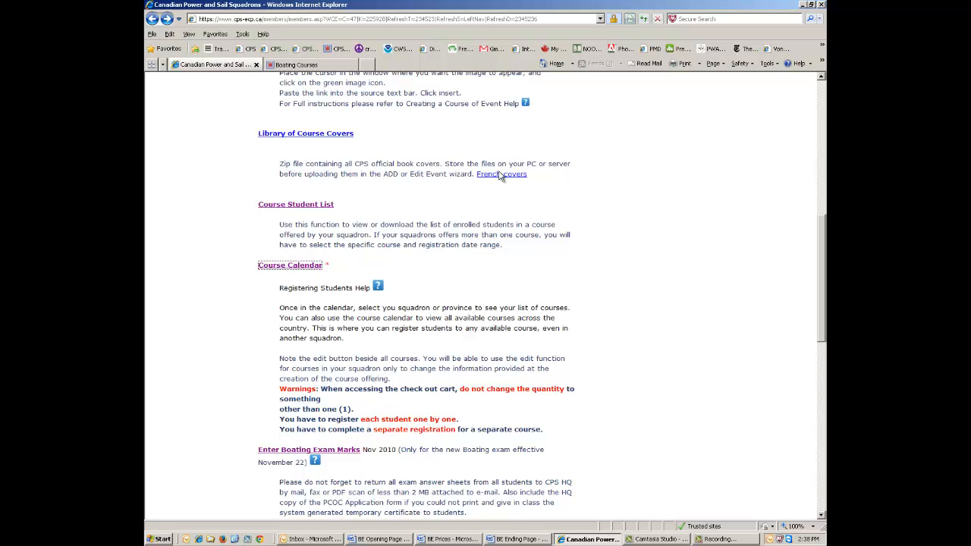
pyautogui.click(301, 205)
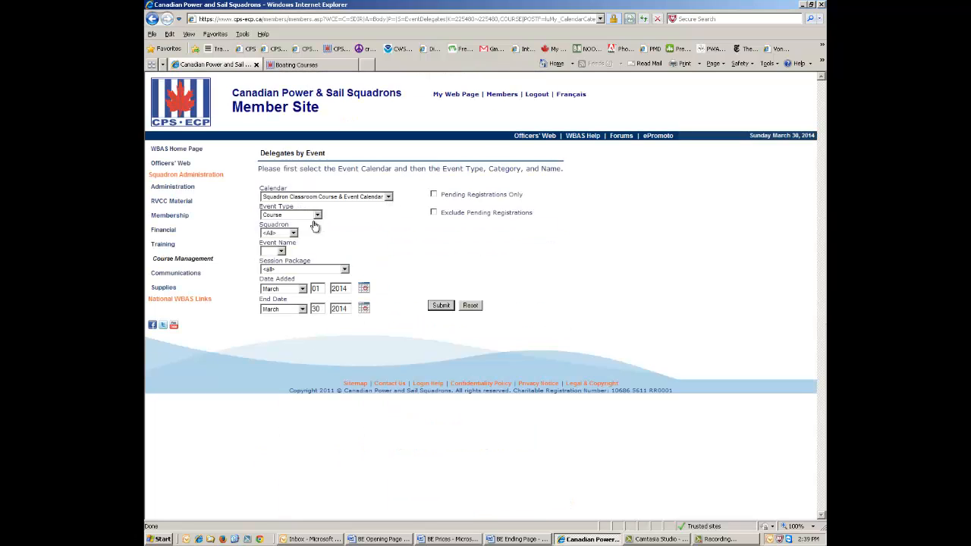
# Search delegates for Agincourt's Boating Essentials (2014/09/10) event, returning six registrations.
pyautogui.click(293, 233)
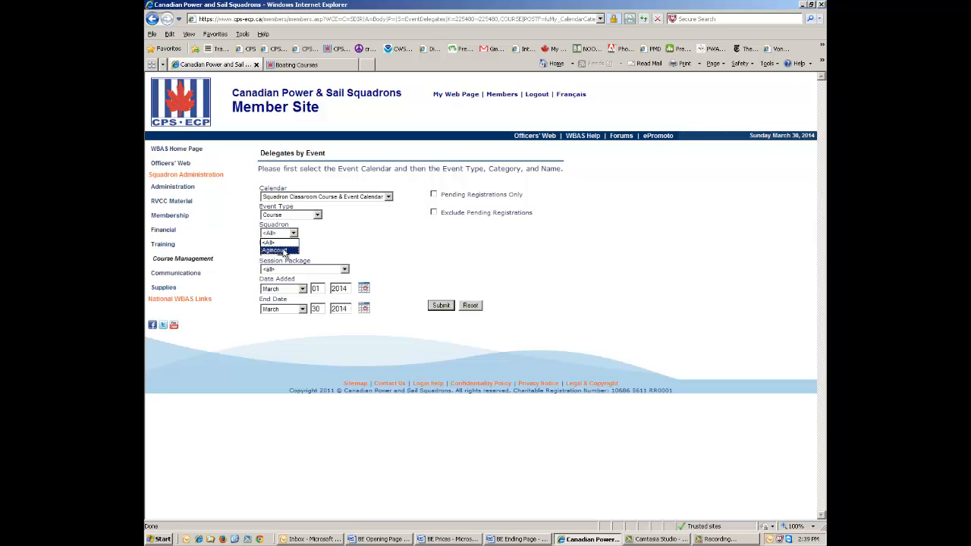
pyautogui.click(286, 253)
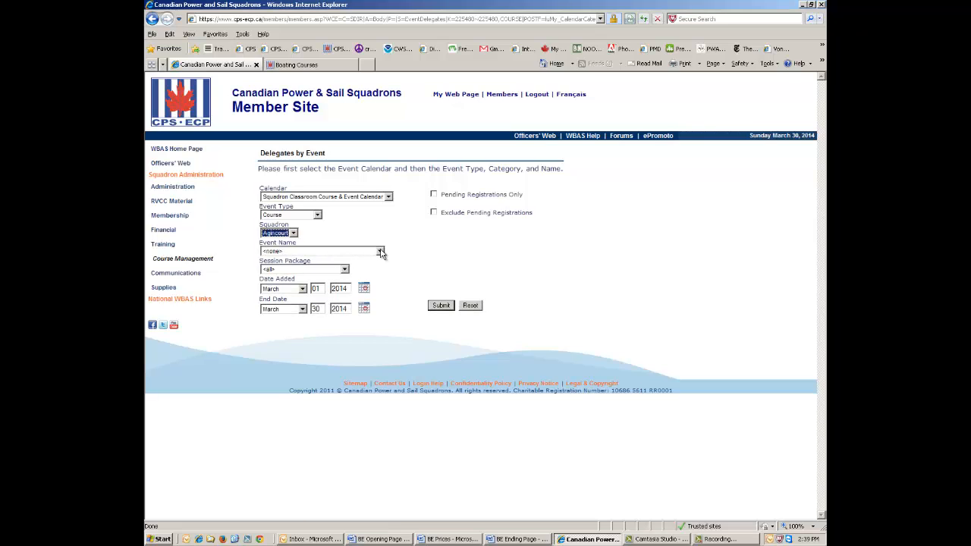
pyautogui.click(381, 253)
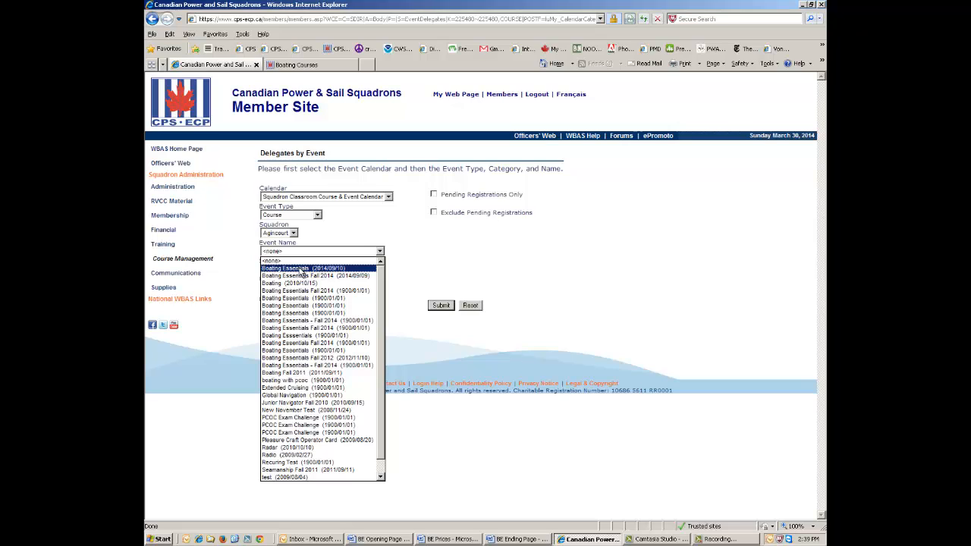
pyautogui.click(302, 270)
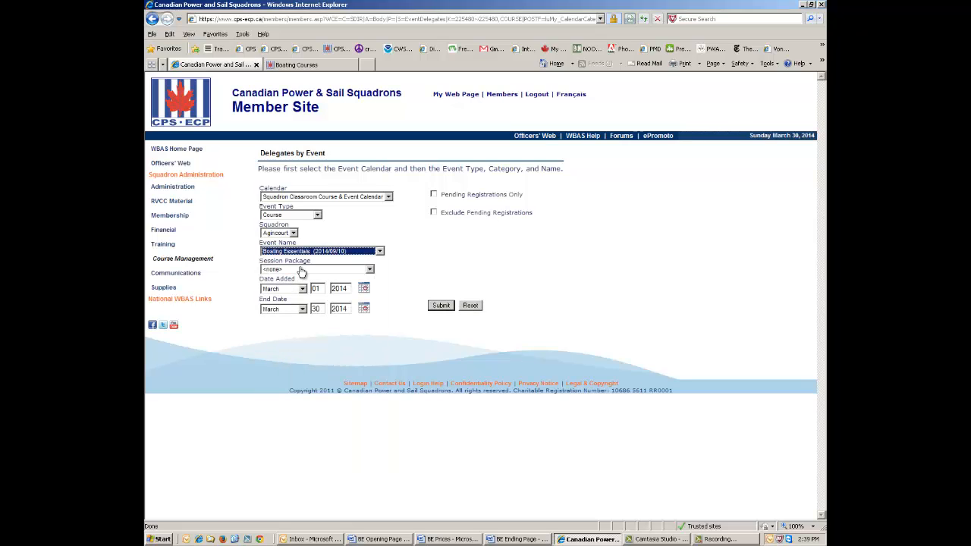
pyautogui.click(441, 306)
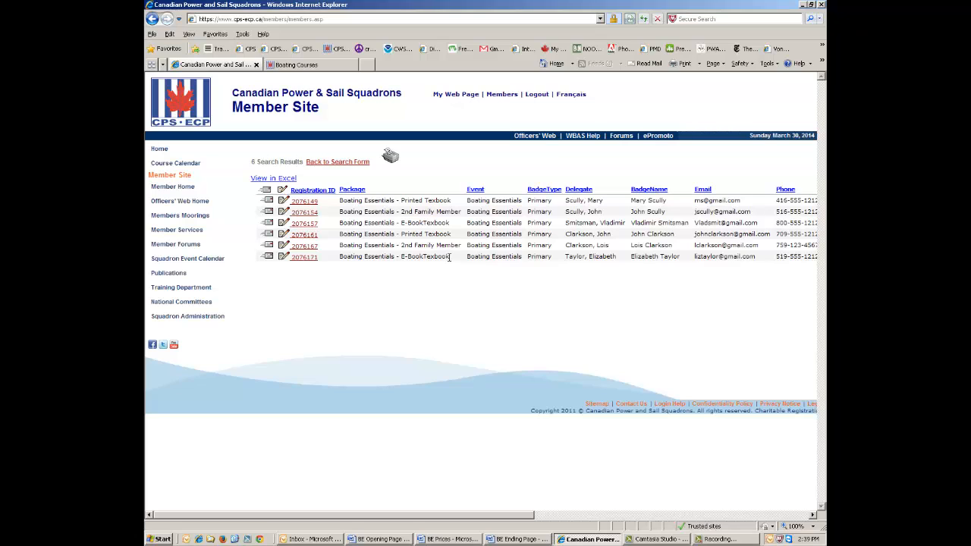
# Export the six delegate registrations to Excel, allowing the ActiveX security prompt.
pyautogui.click(262, 182)
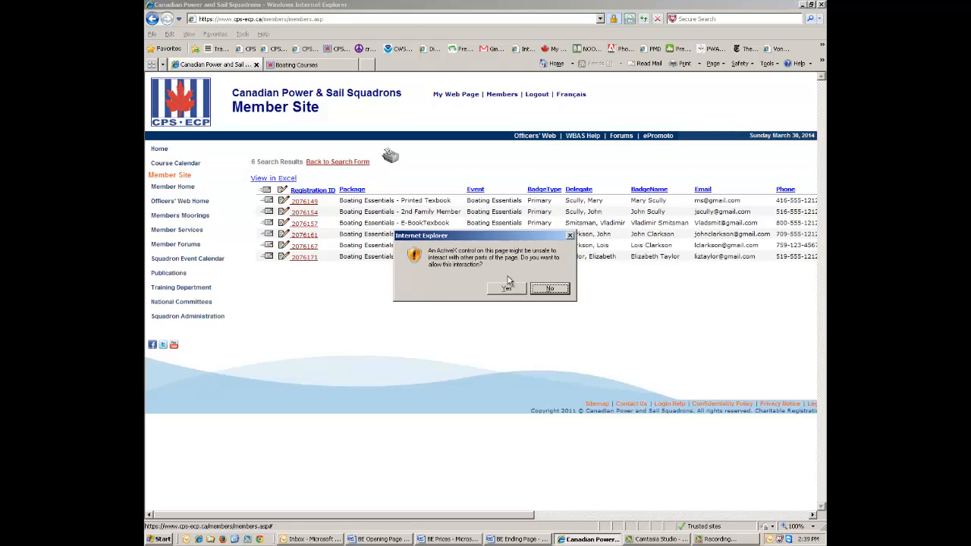
pyautogui.click(499, 291)
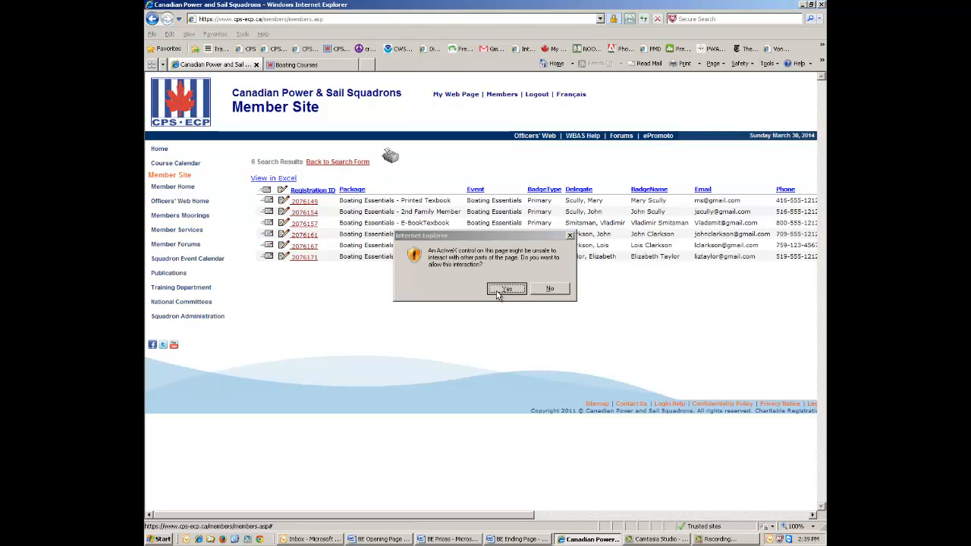
pyautogui.click(506, 289)
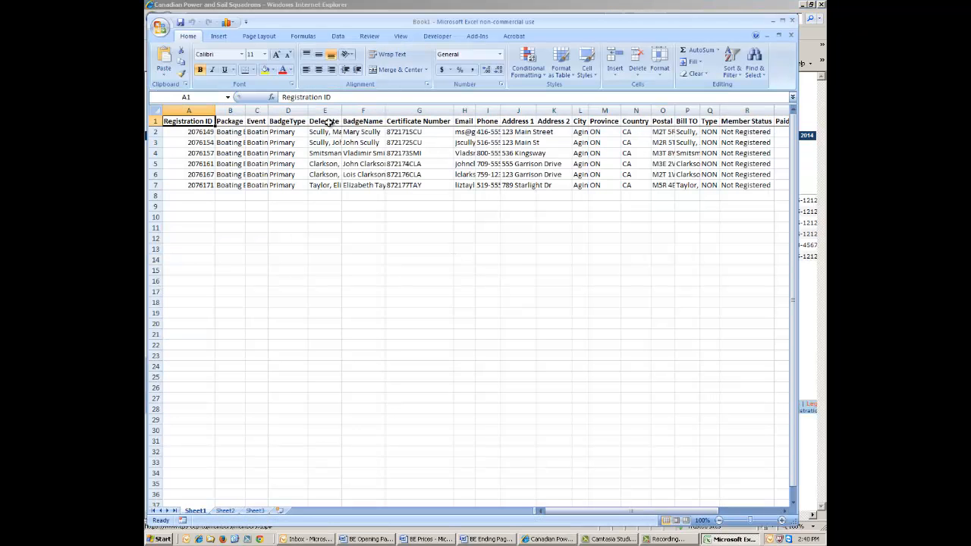
# Sort the delegate rows A to Z by the Delegate column, expanding the selection.
pyautogui.click(327, 111)
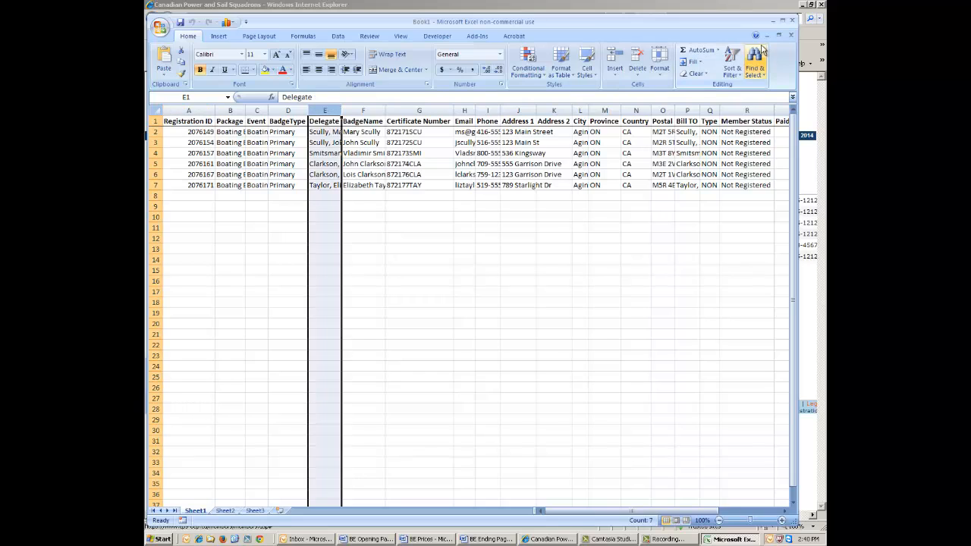
pyautogui.click(732, 63)
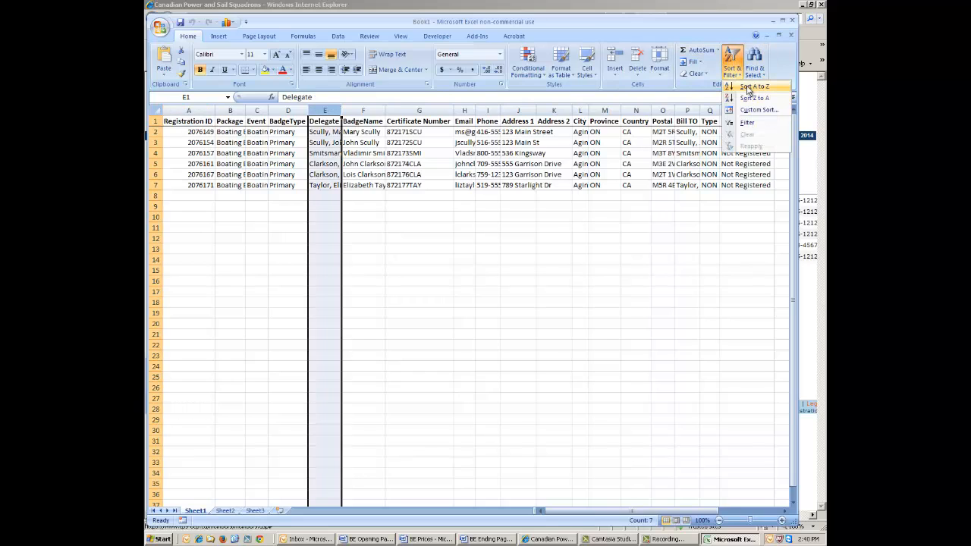
pyautogui.click(748, 87)
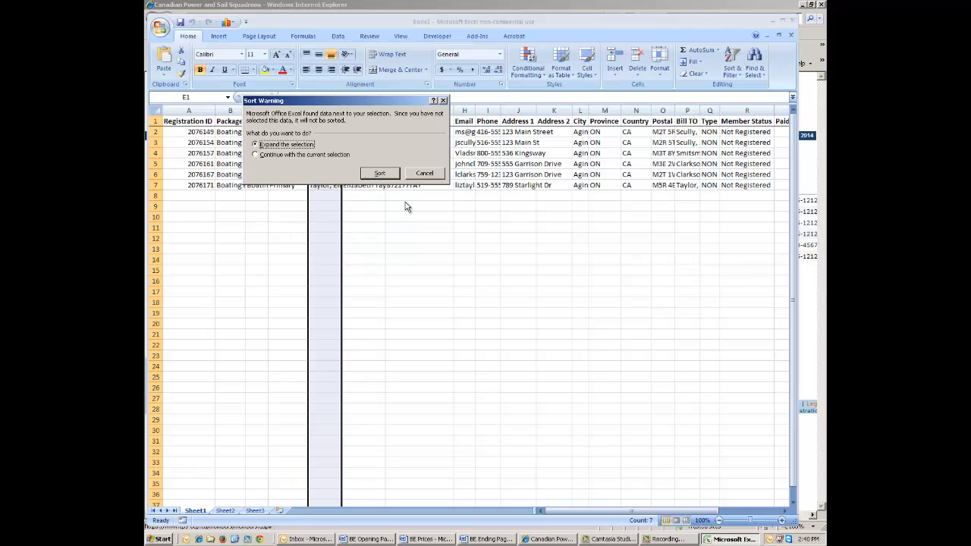
pyautogui.click(380, 174)
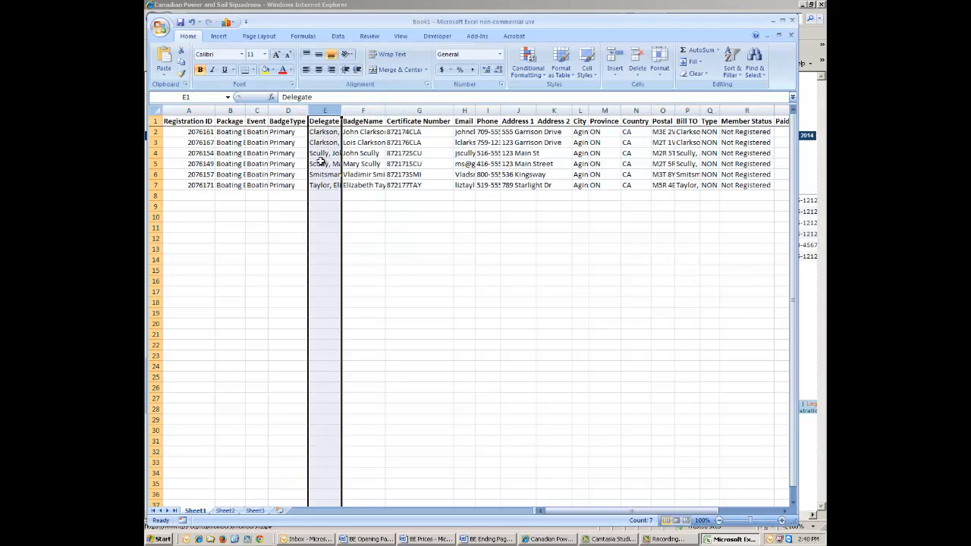
# Autofit the Delegate, Email and Phone columns, then close Excel without saving.
pyautogui.doubleClick(341, 110)
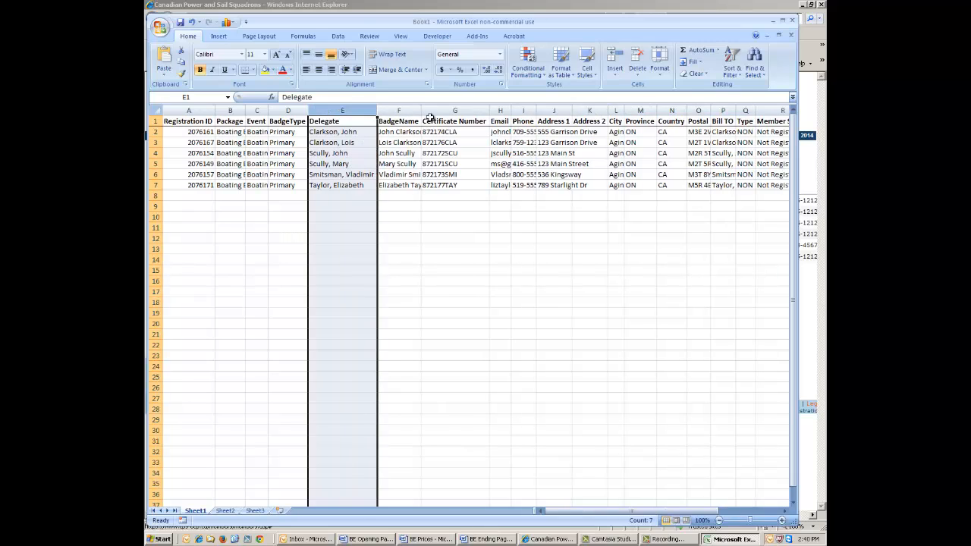
pyautogui.doubleClick(511, 108)
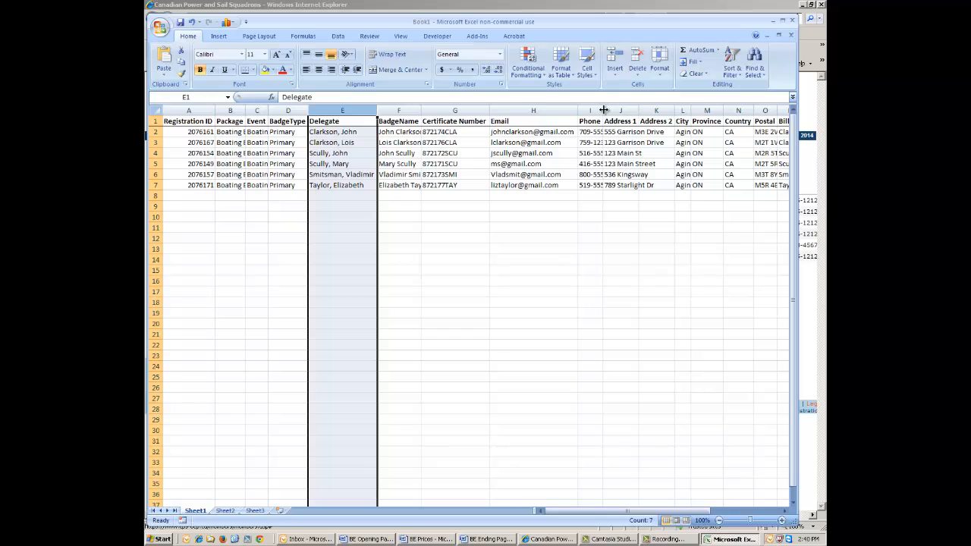
pyautogui.doubleClick(603, 110)
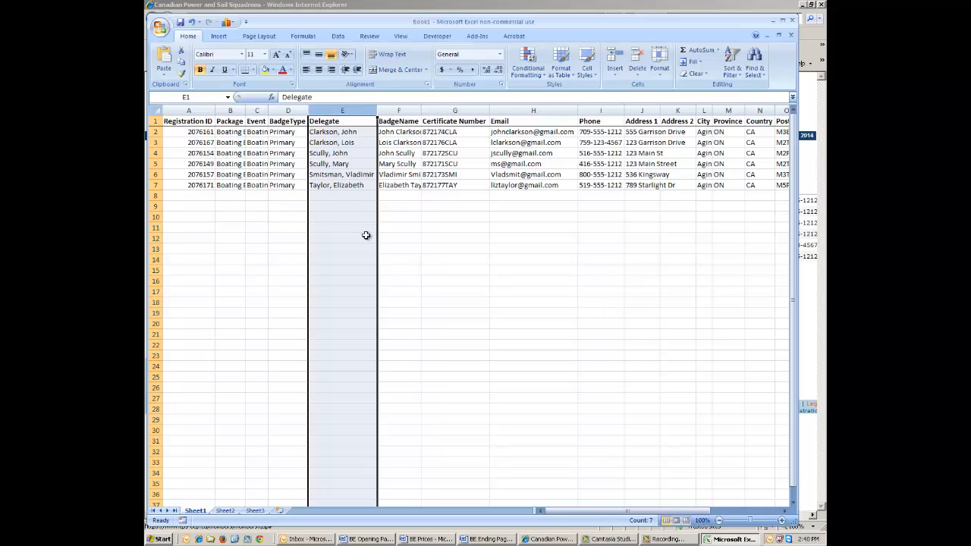
pyautogui.click(795, 25)
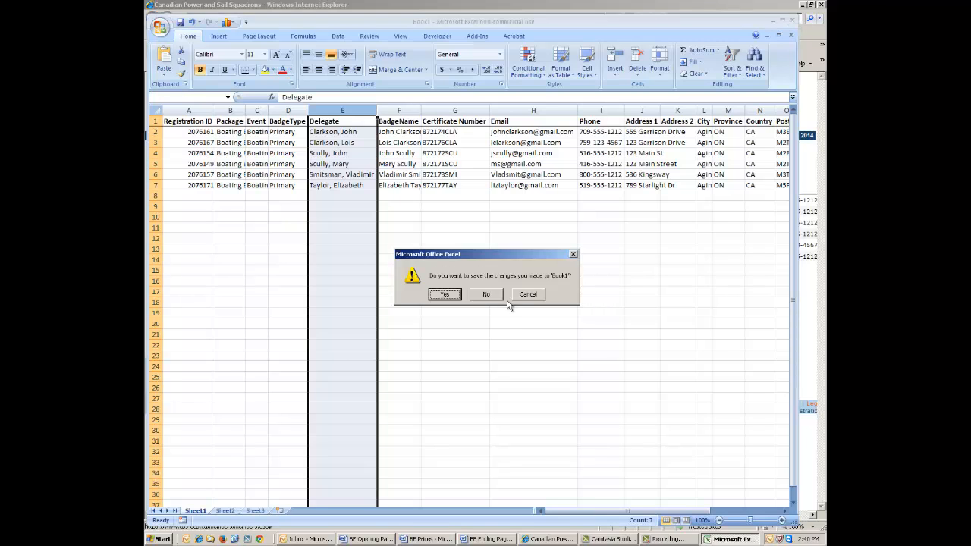
pyautogui.click(484, 295)
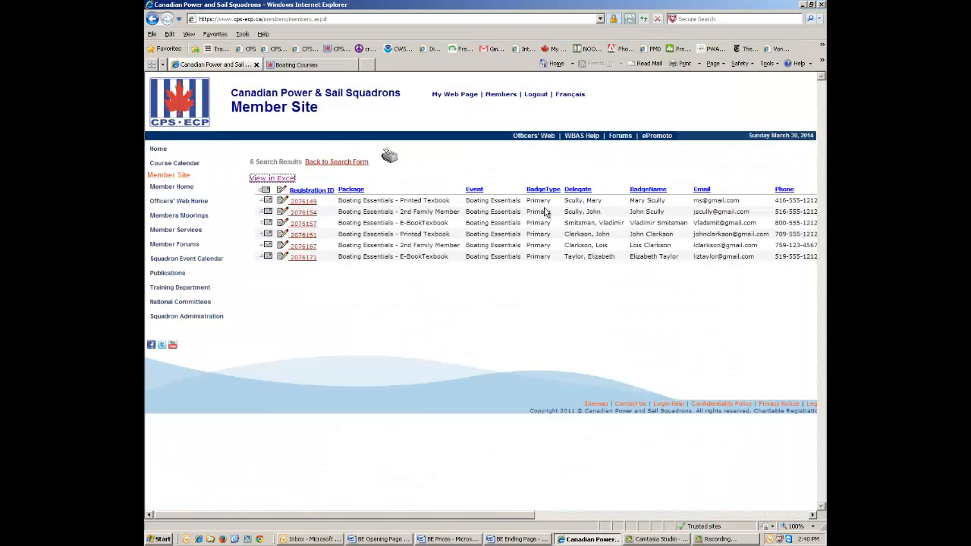
# Search Agincourt's Boating Essentials (2014/09/10) delegates filtered to the E-BookTextbook package, giving 2 results.
pyautogui.click(152, 19)
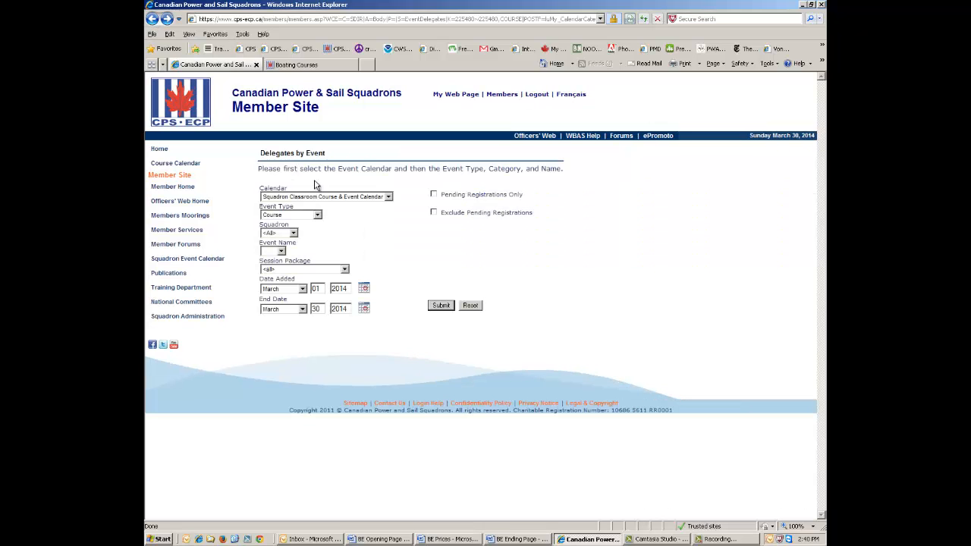
pyautogui.click(293, 233)
pyautogui.click(282, 250)
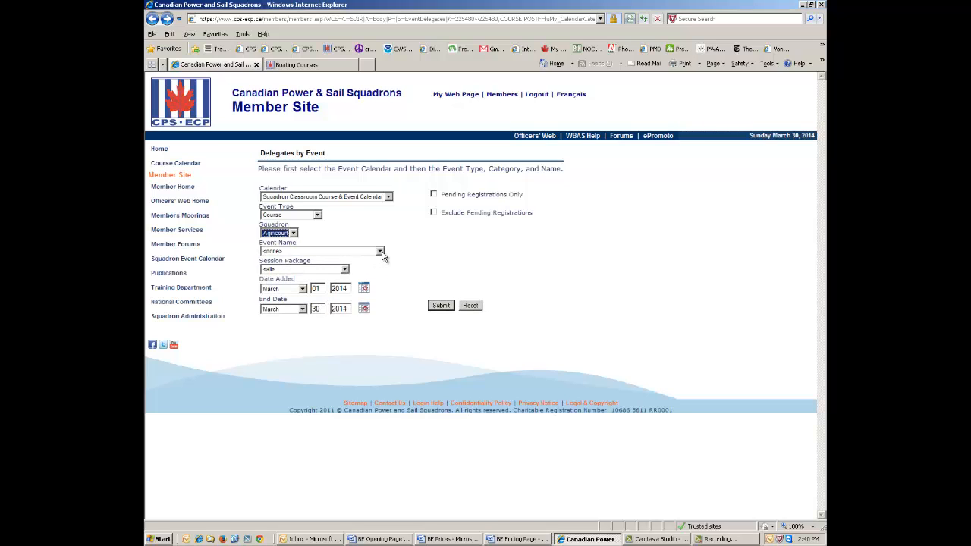
pyautogui.click(380, 252)
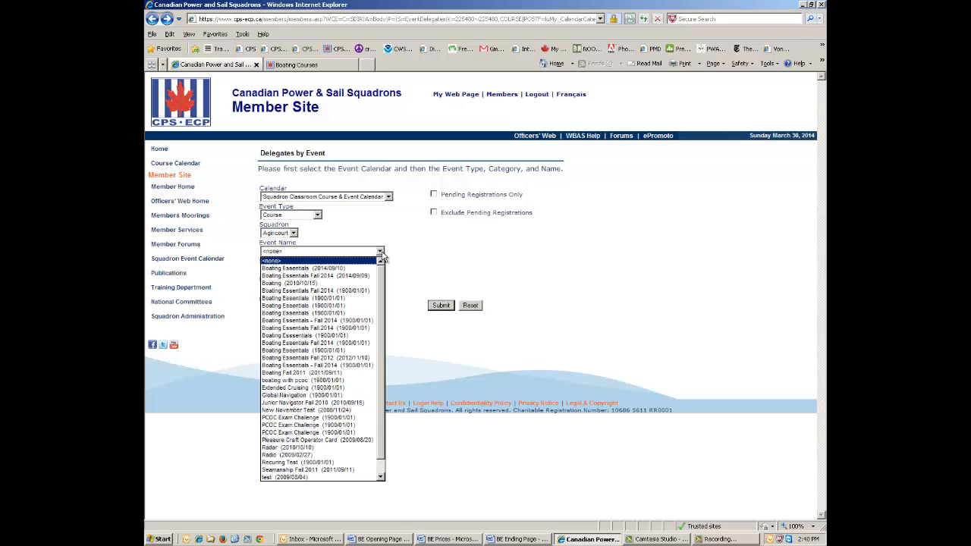
pyautogui.click(336, 268)
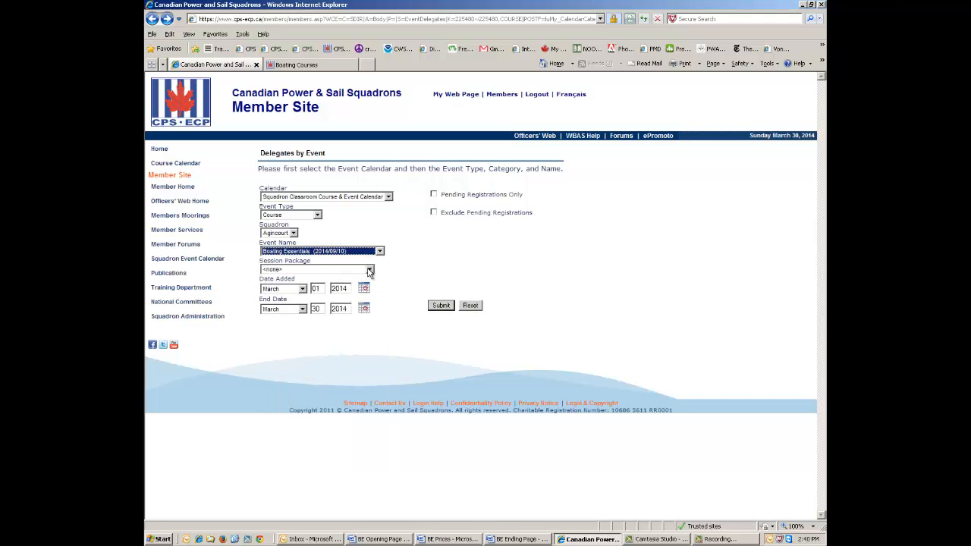
pyautogui.click(369, 271)
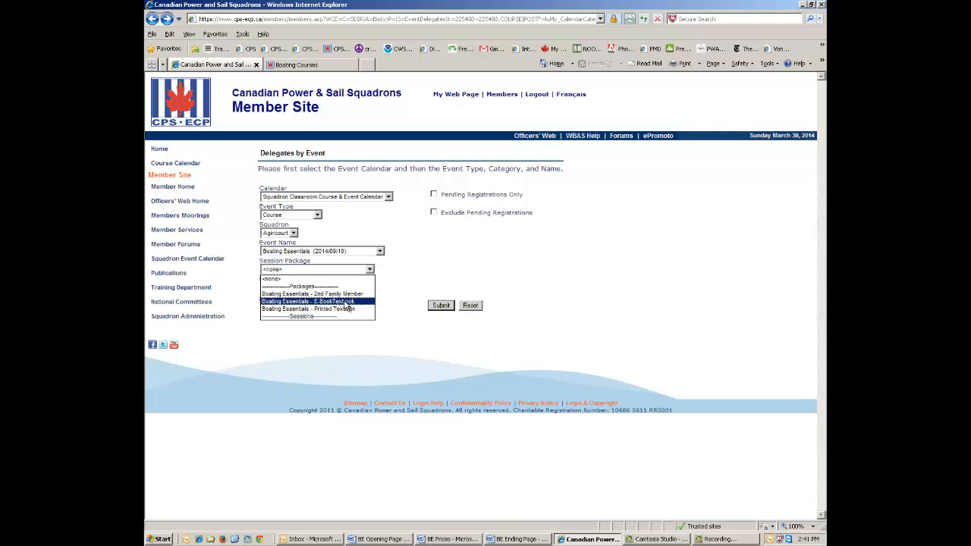
pyautogui.click(347, 302)
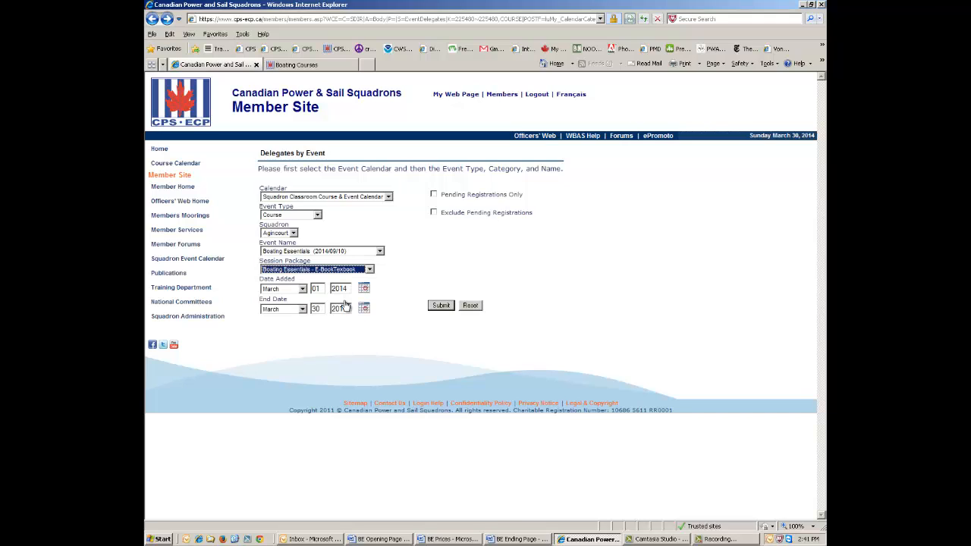
pyautogui.click(440, 308)
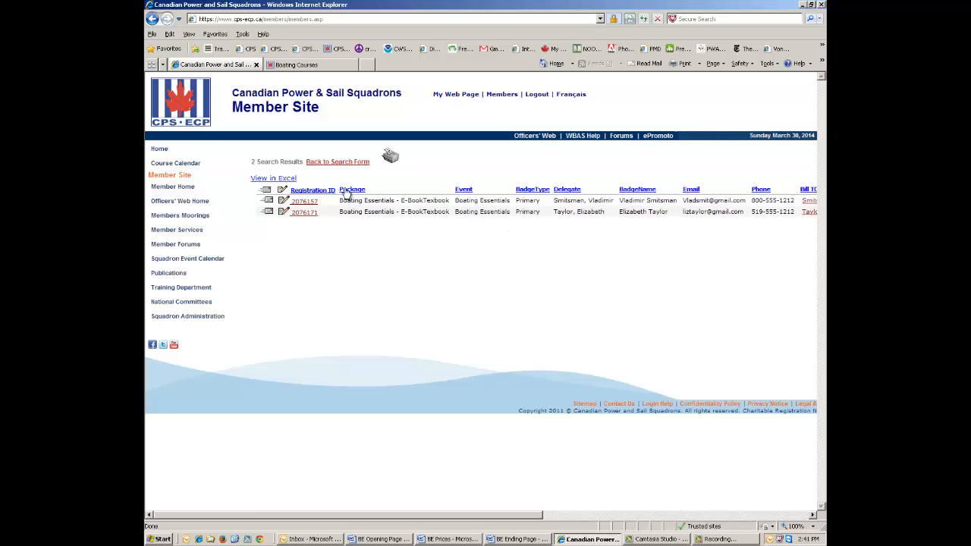
# Export the two E-BookTextbook registrations to Excel, accepting the ActiveX warning.
pyautogui.click(279, 183)
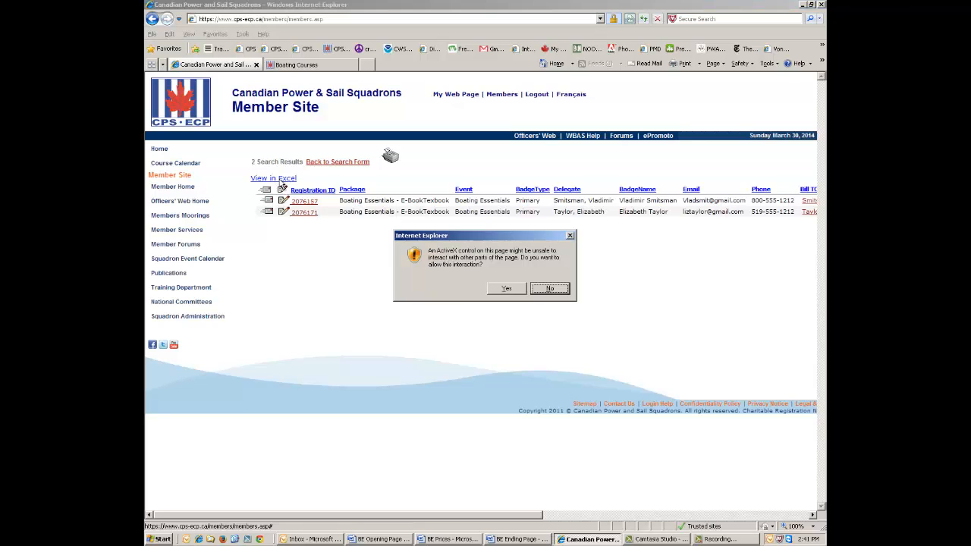
pyautogui.click(507, 289)
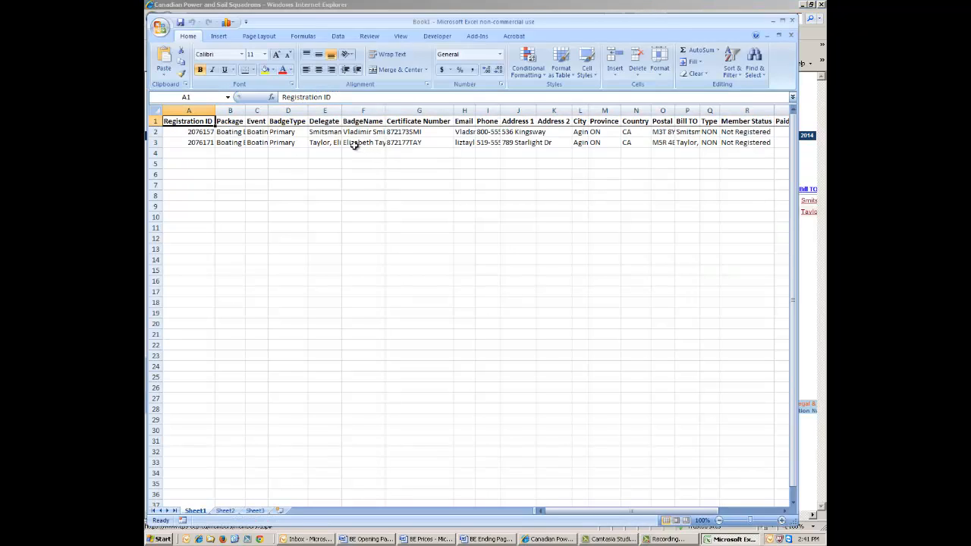
# Autofit columns E, H and I (Delegate, Email, Phone), then close Excel without saving.
pyautogui.doubleClick(342, 111)
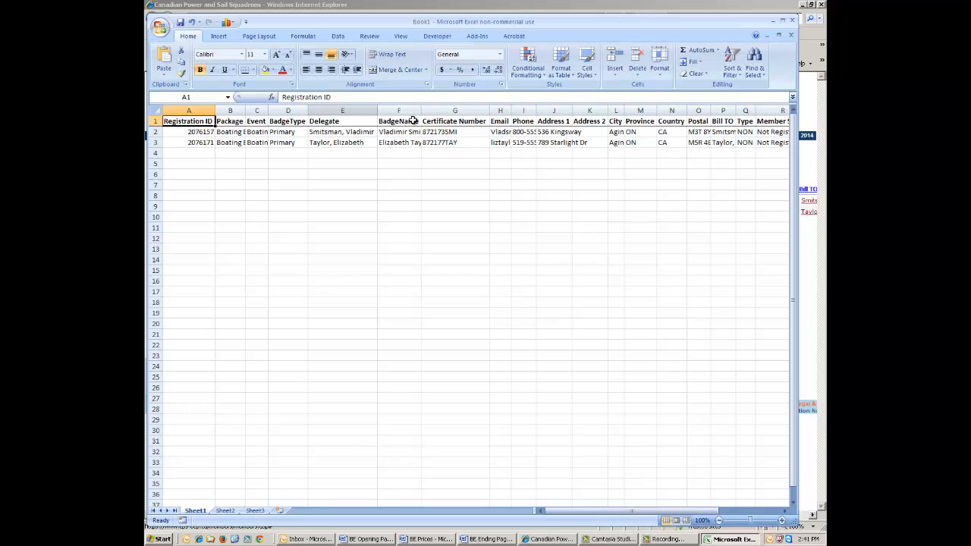
pyautogui.doubleClick(490, 111)
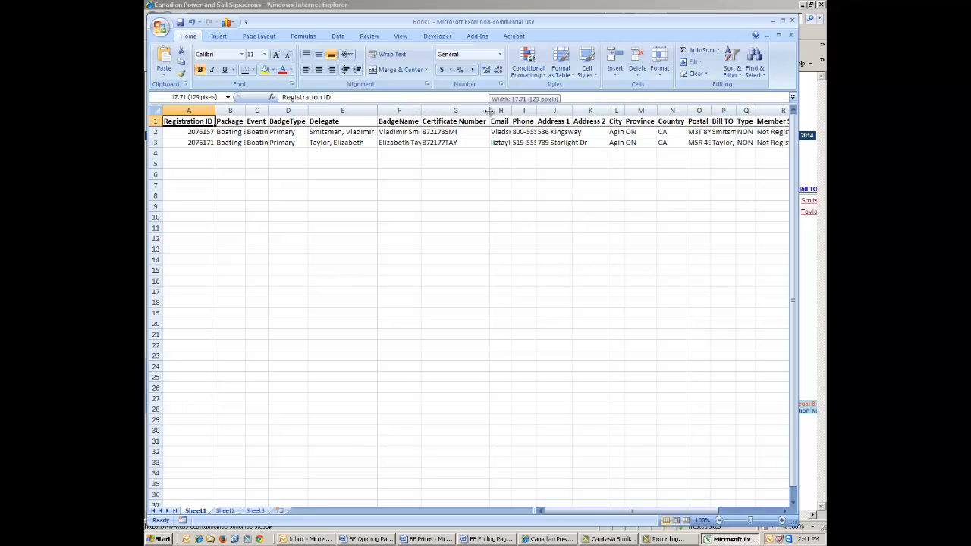
pyautogui.doubleClick(510, 111)
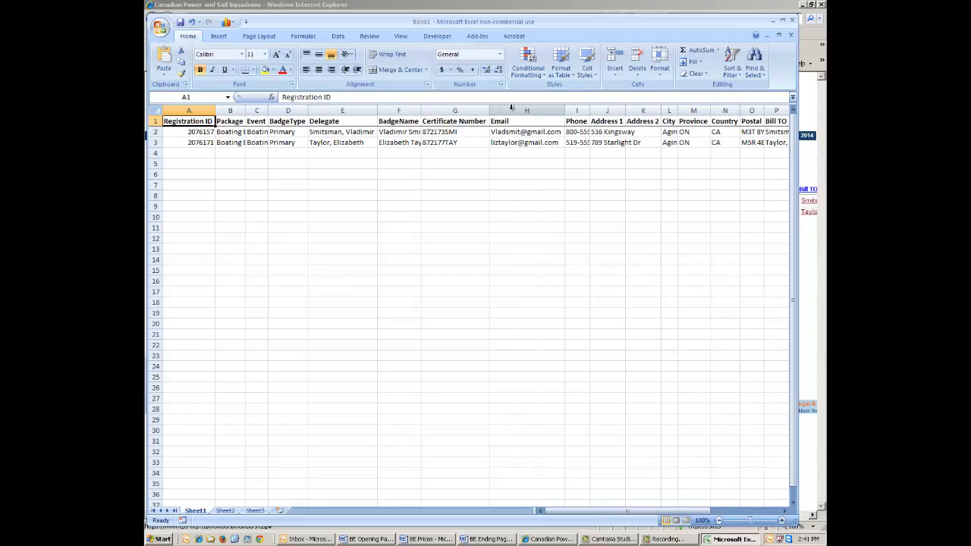
pyautogui.doubleClick(590, 111)
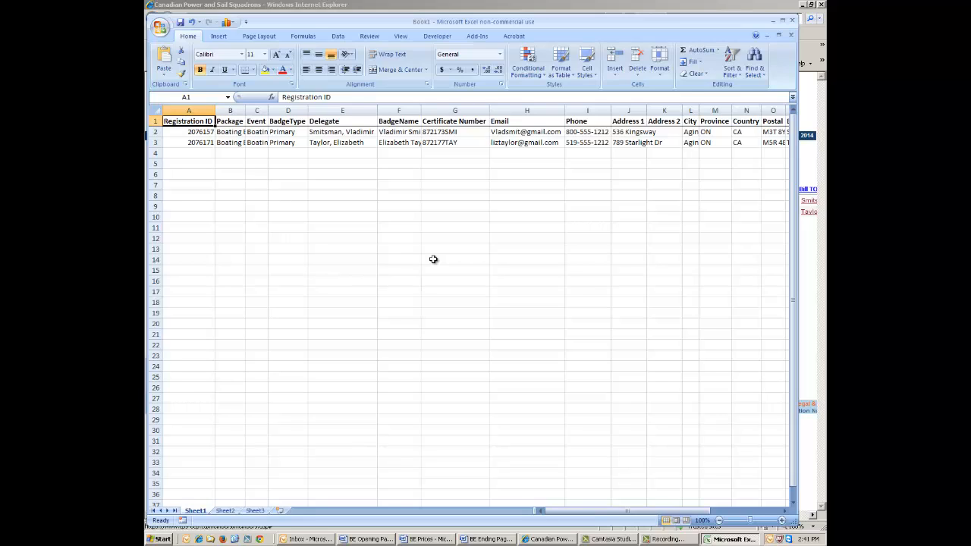
pyautogui.click(791, 21)
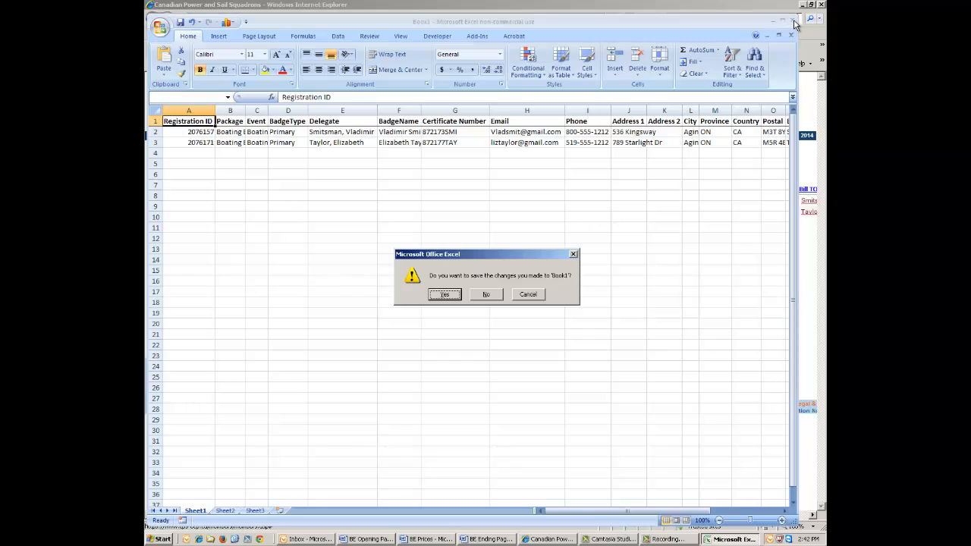
pyautogui.click(487, 294)
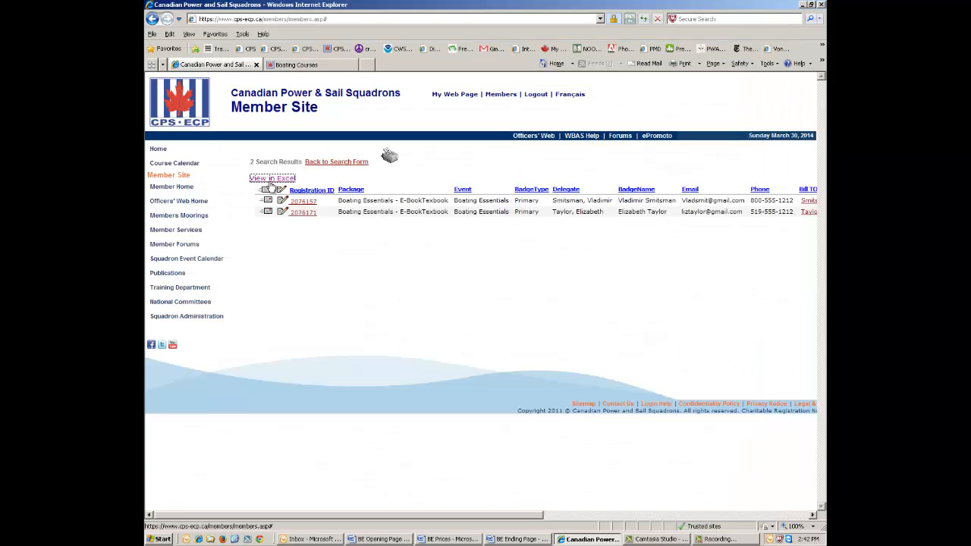
# Go back two pages in the Member Site, then switch to the 'BE Ending Page' Word document.
pyautogui.click(151, 19)
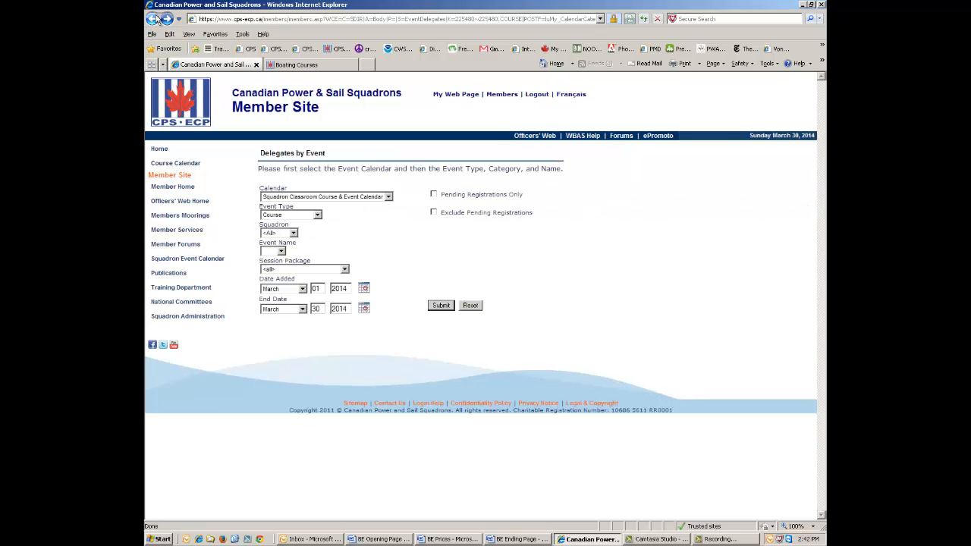
pyautogui.click(153, 19)
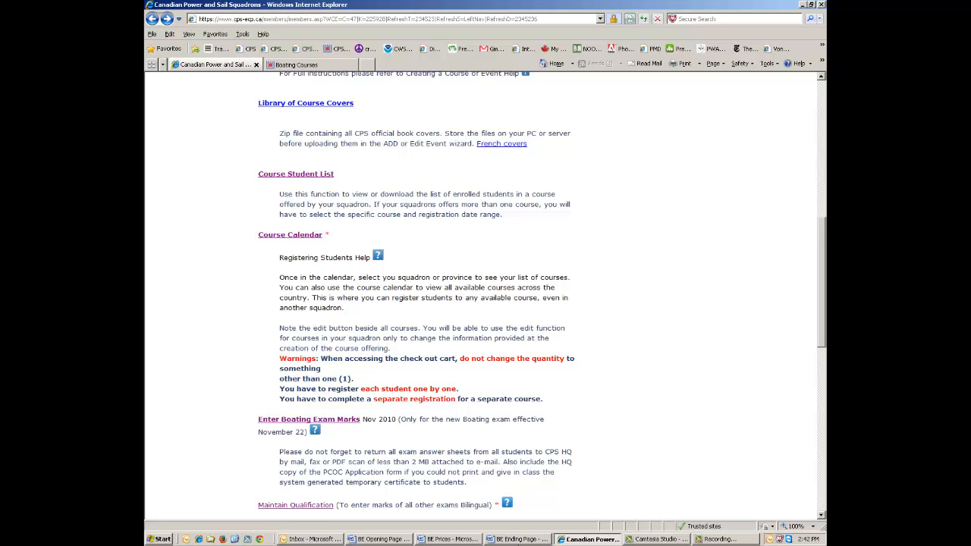
pyautogui.click(520, 539)
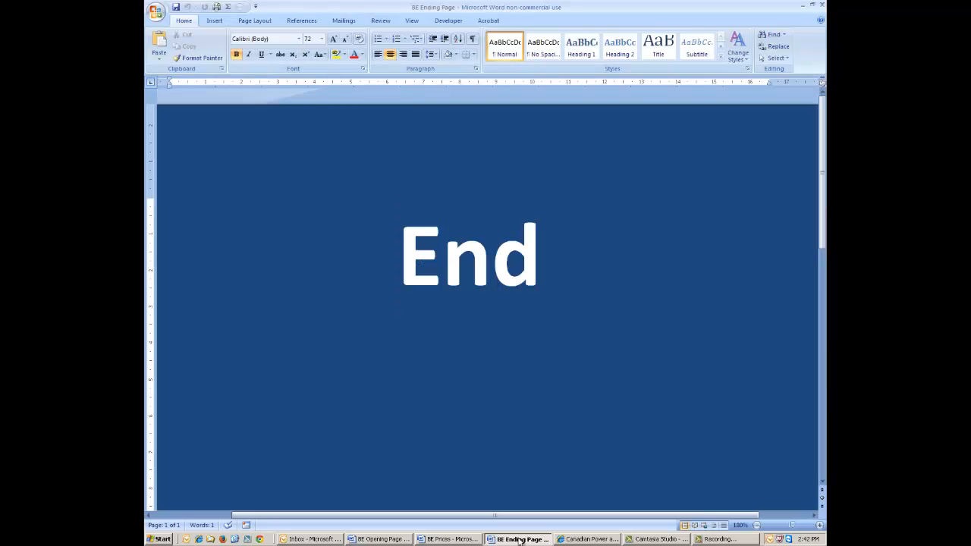